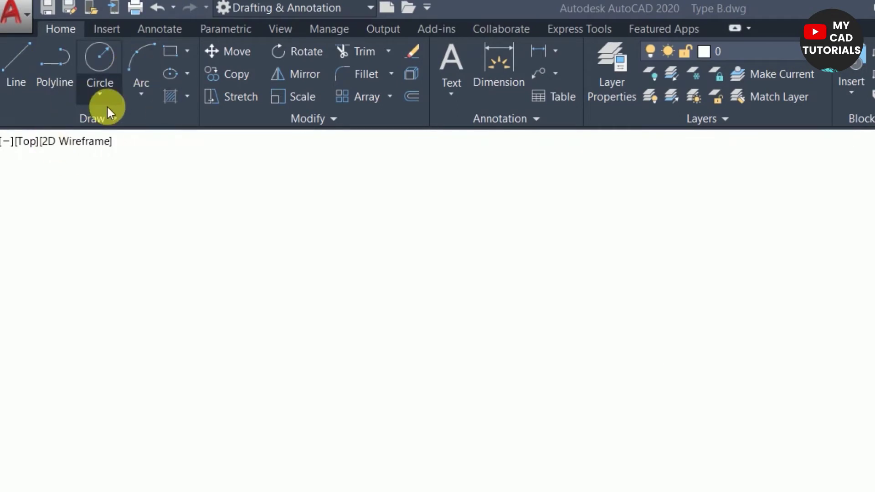
Expand the Draw panel's extra tools, try the construction line tool, then cancel it
click(109, 120)
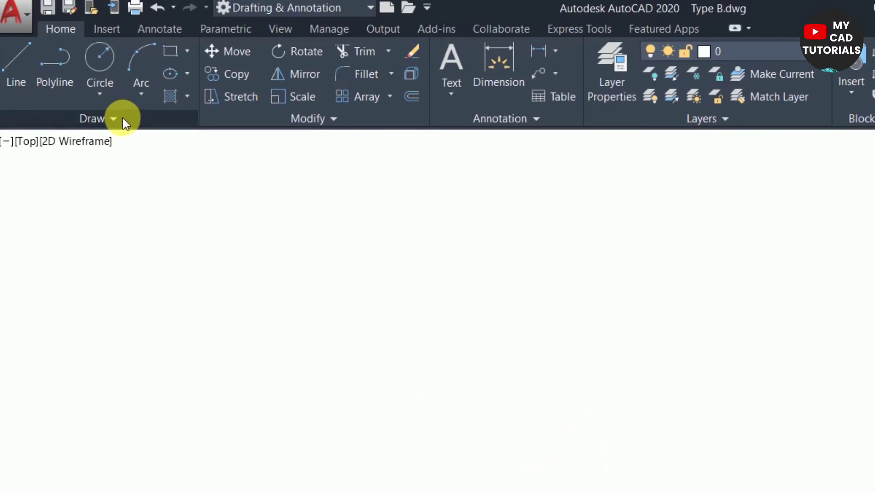
click(119, 119)
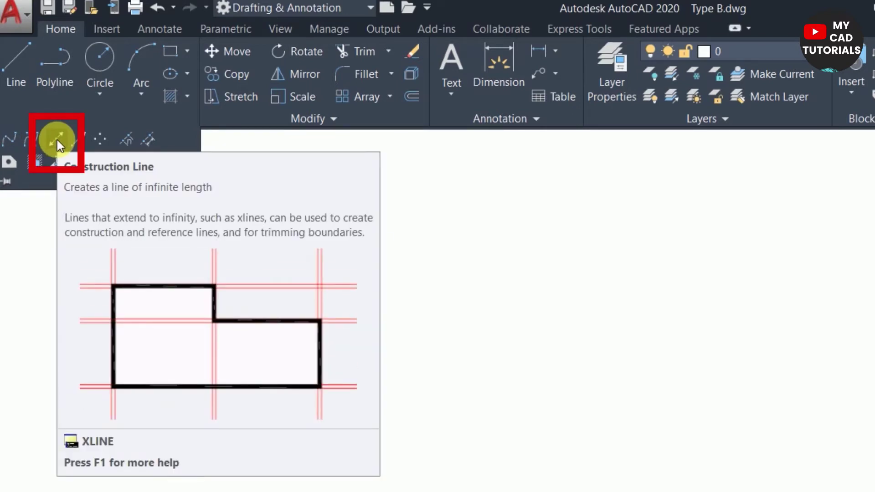
click(57, 141)
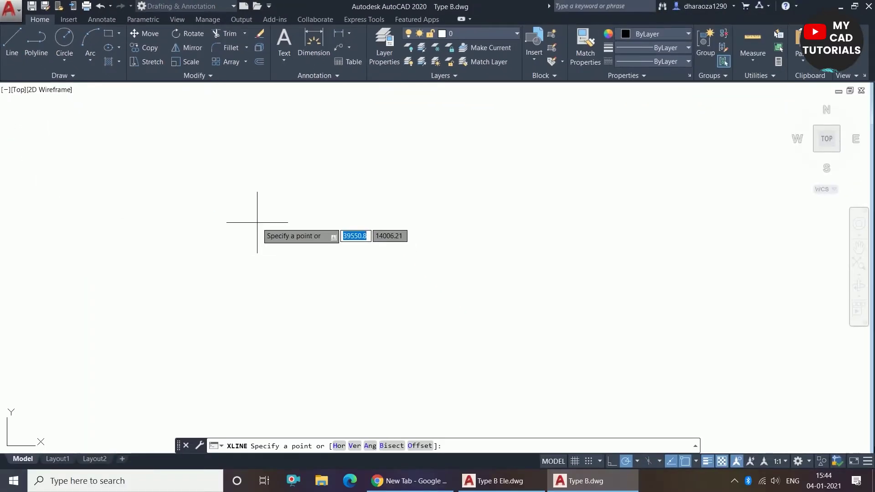
key(Escape)
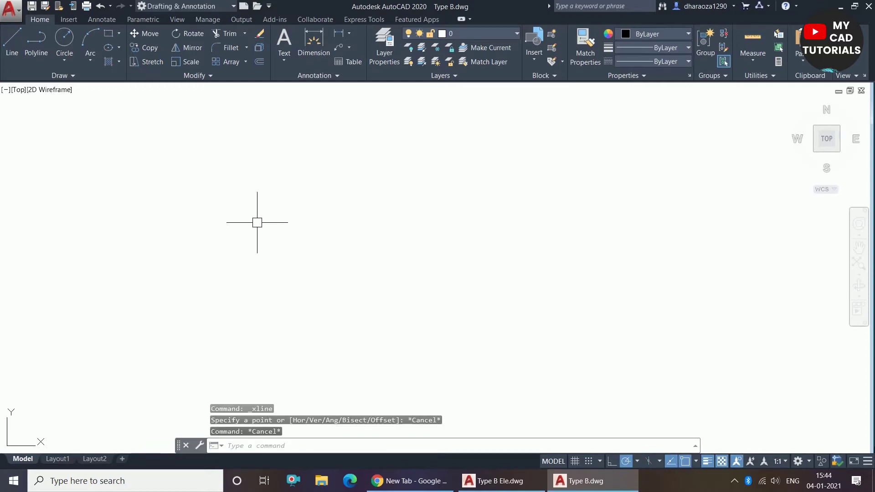
Start the XLINE command with the Vertical orientation
text(x)
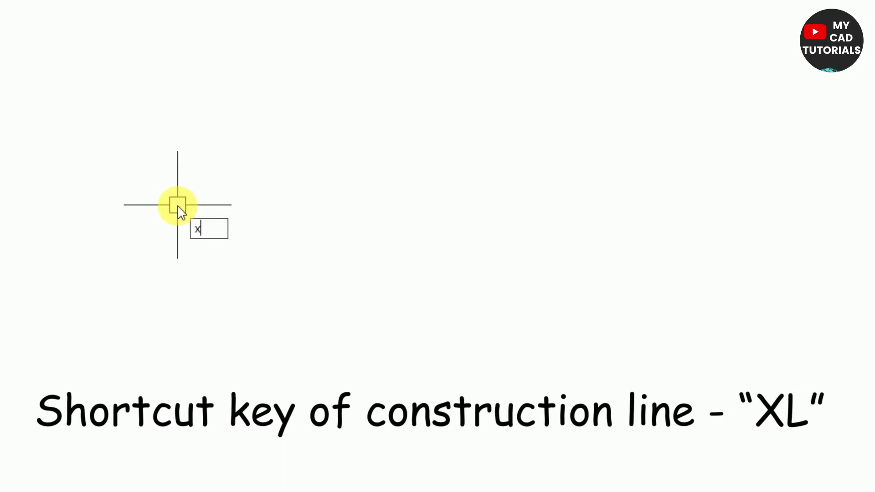
text(l)
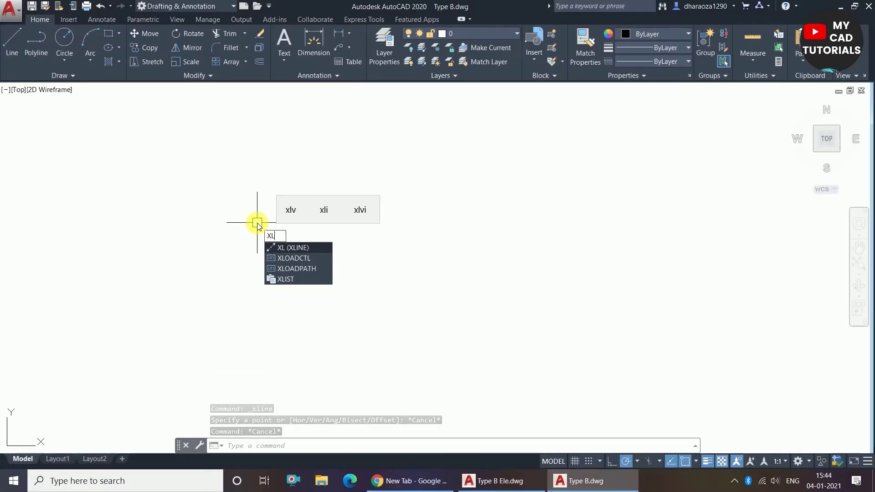
key(Return)
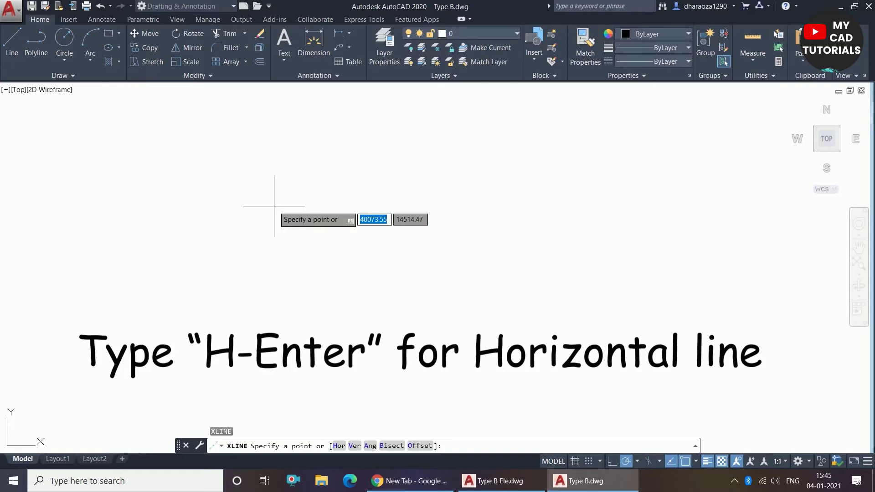
text(h)
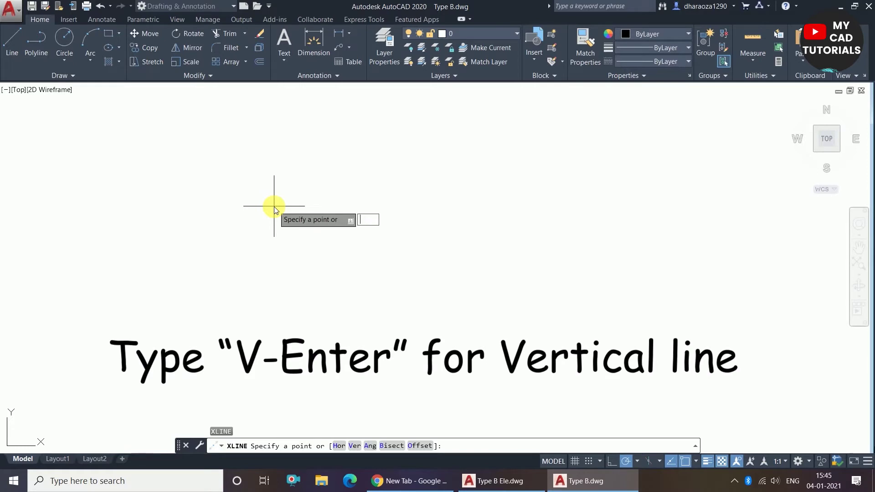
text(v)
key(Return)
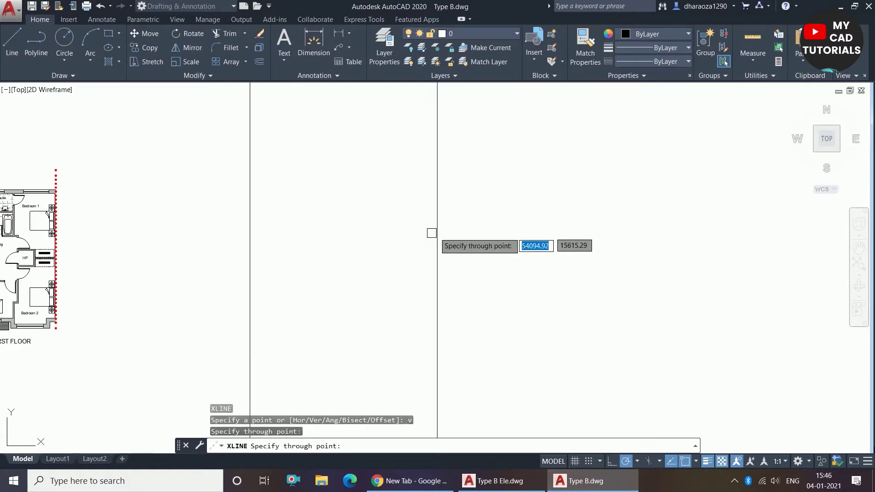
Place two vertical construction lines right of the plans, plus one at an entered value of 5
scroll(293, 259, up, 3)
scroll(279, 250, down, 1)
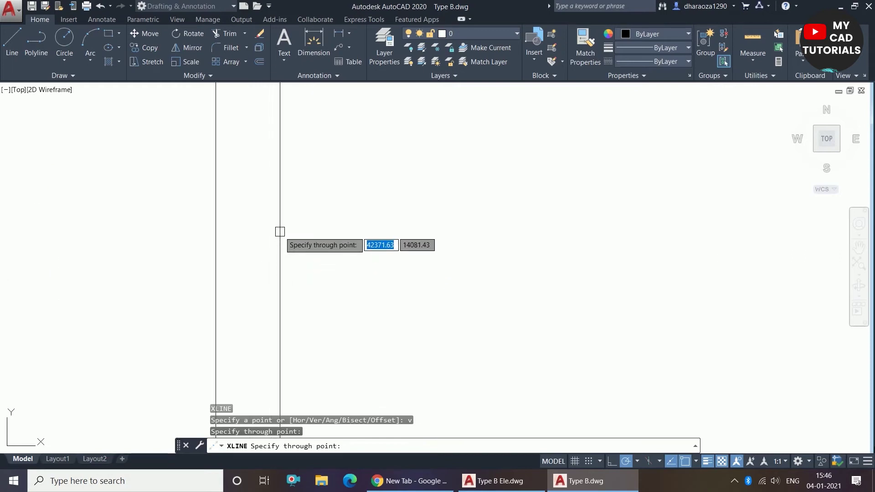
click(279, 232)
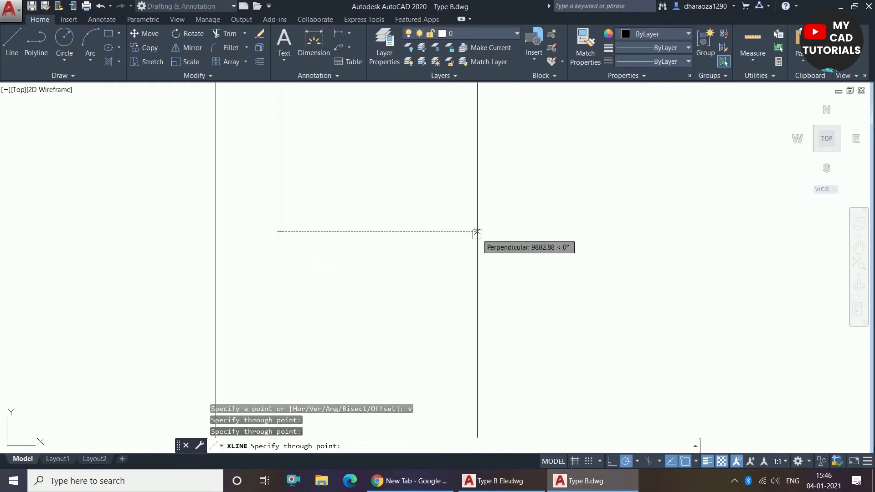
click(407, 232)
text(20)
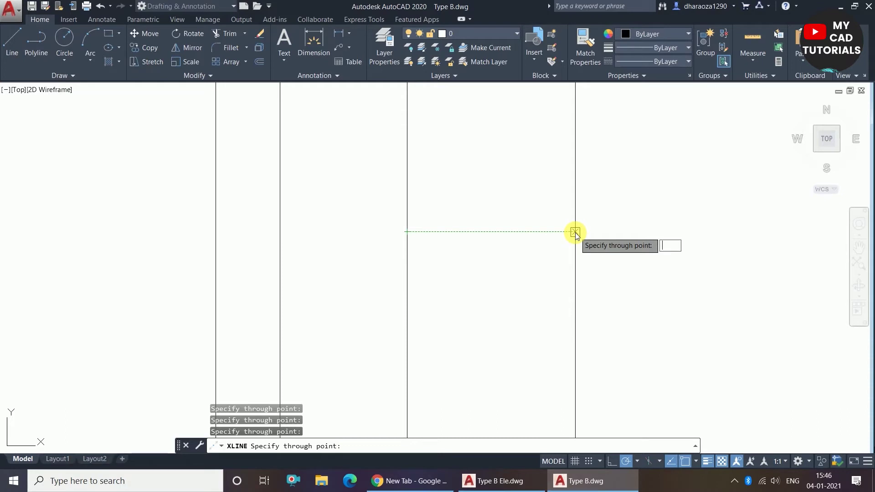
text(5)
key(Return)
Place three more vertical construction lines further to the right
scroll(527, 297, down, 2)
scroll(441, 286, down, 5)
scroll(397, 277, up, 7)
scroll(397, 278, up, 3)
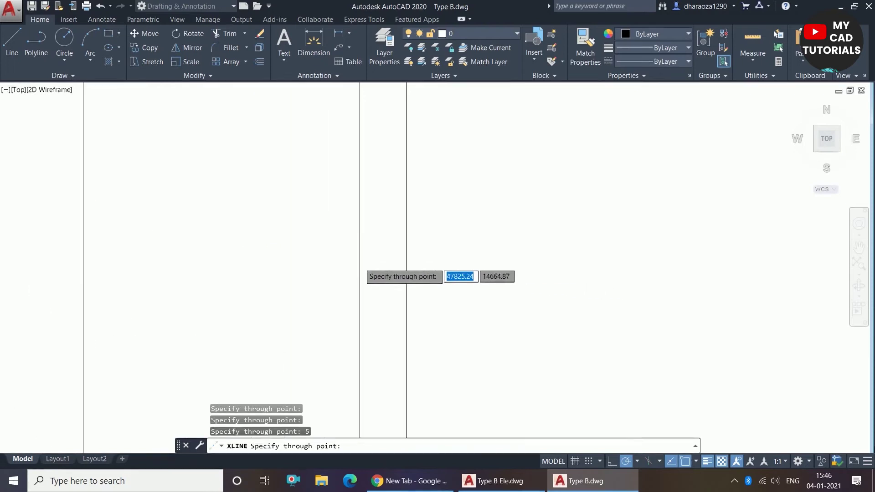
scroll(433, 266, up, 2)
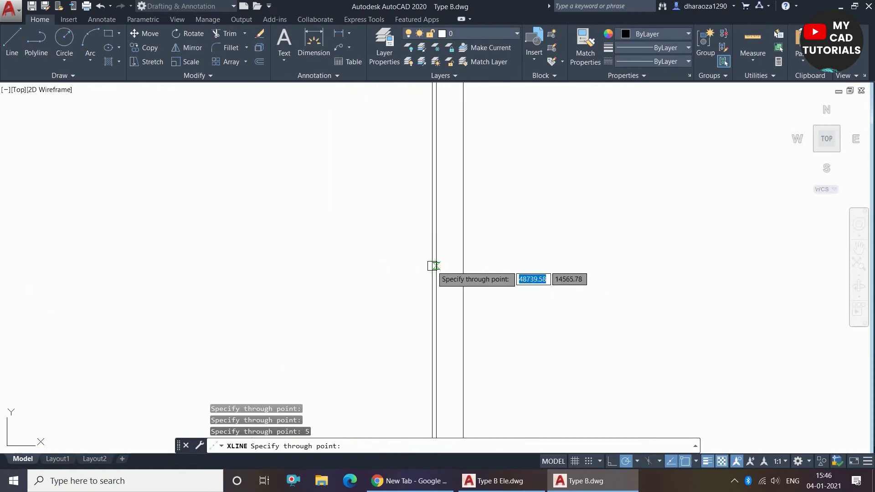
scroll(437, 273, up, 1)
scroll(432, 269, down, 2)
scroll(426, 265, down, 1)
scroll(422, 265, down, 3)
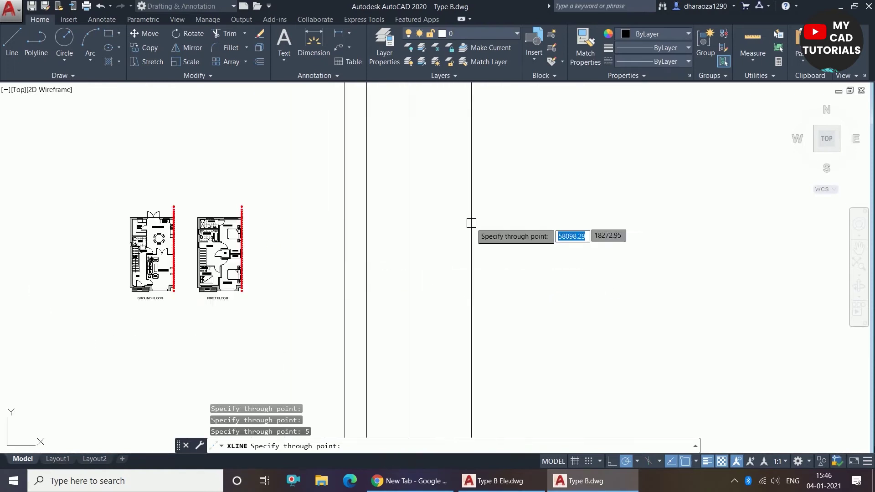
scroll(471, 220, down, 3)
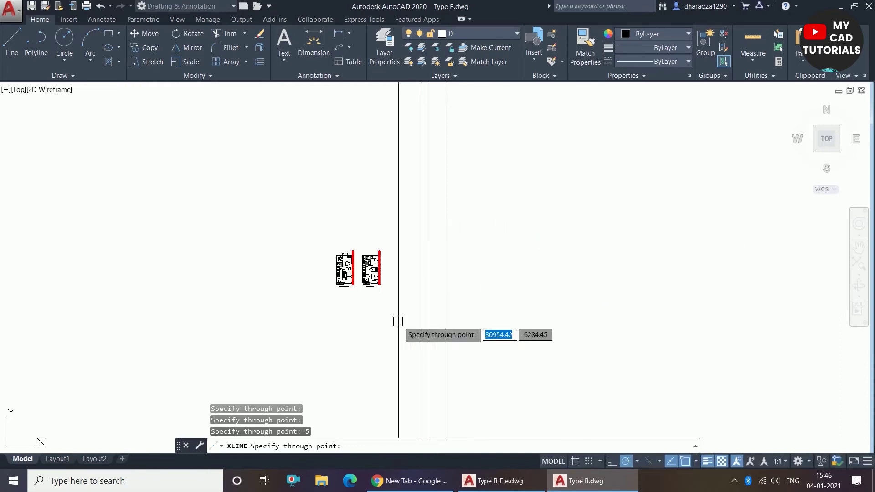
scroll(392, 320, down, 1)
scroll(450, 315, up, 5)
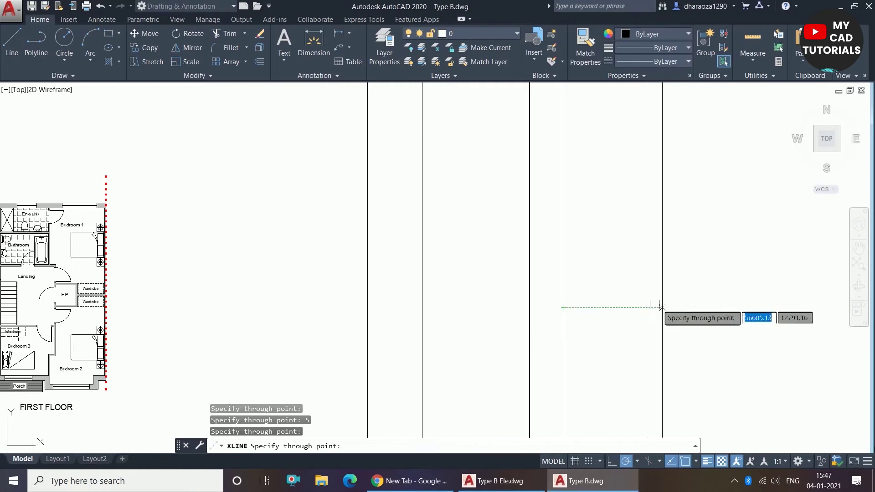
click(625, 307)
click(710, 303)
click(777, 312)
Add three final vertical construction lines and end the XLINE command
scroll(451, 312, down, 6)
scroll(511, 313, up, 4)
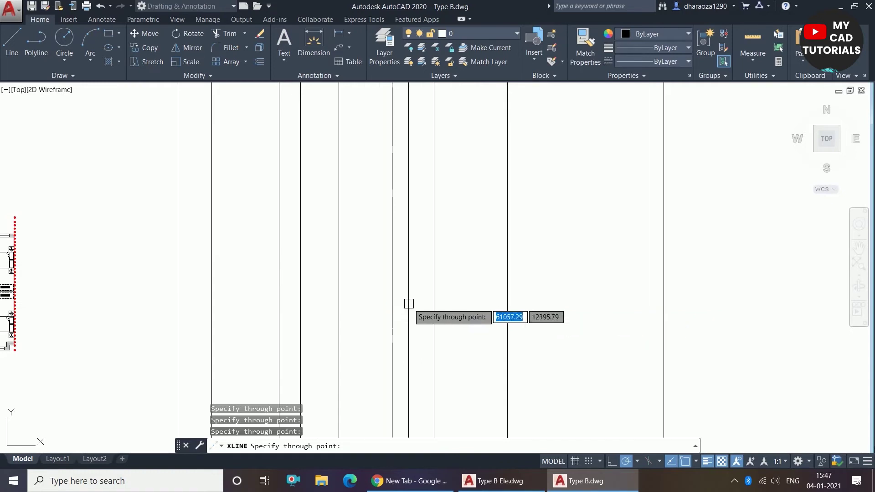
scroll(610, 306, down, 4)
click(608, 306)
click(680, 305)
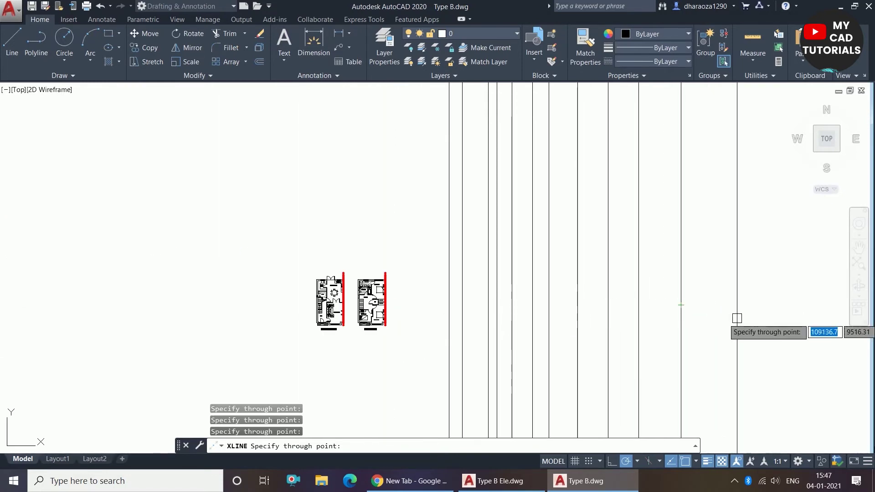
click(744, 304)
key(Escape)
key(Escape)
scroll(264, 266, down, 3)
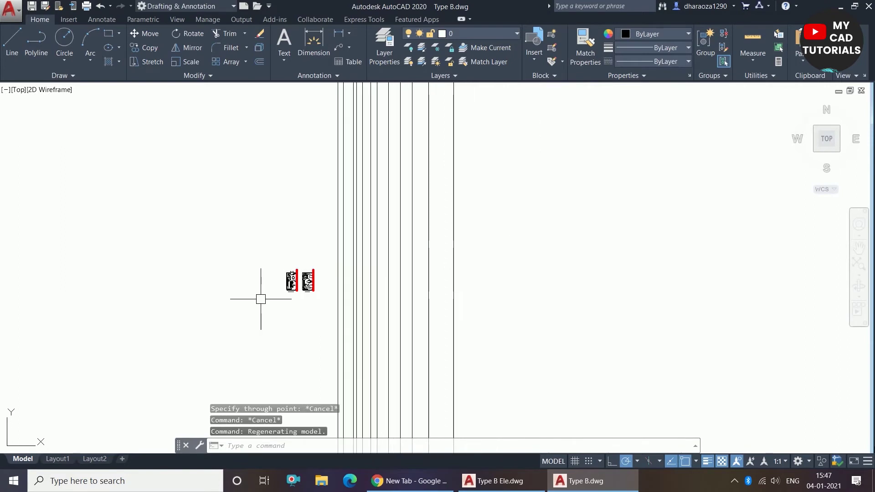
scroll(281, 309, up, 2)
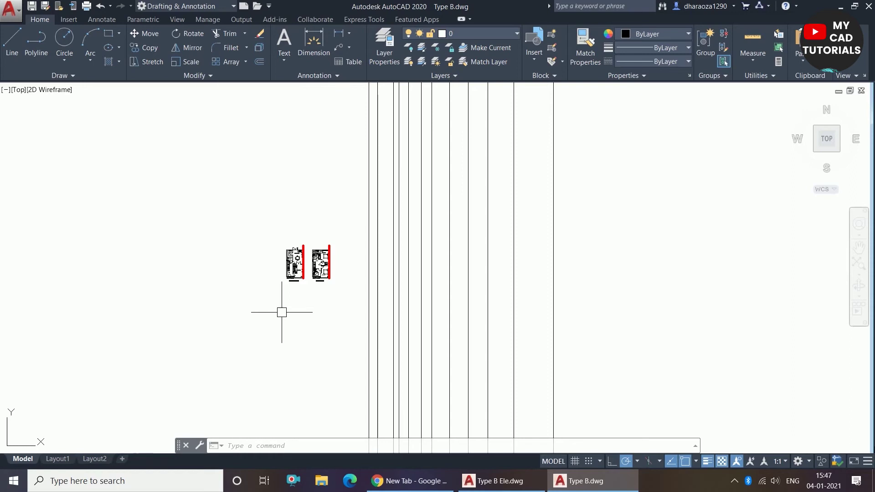
Restart XLINE with the Horizontal orientation
key(Escape)
key(Escape)
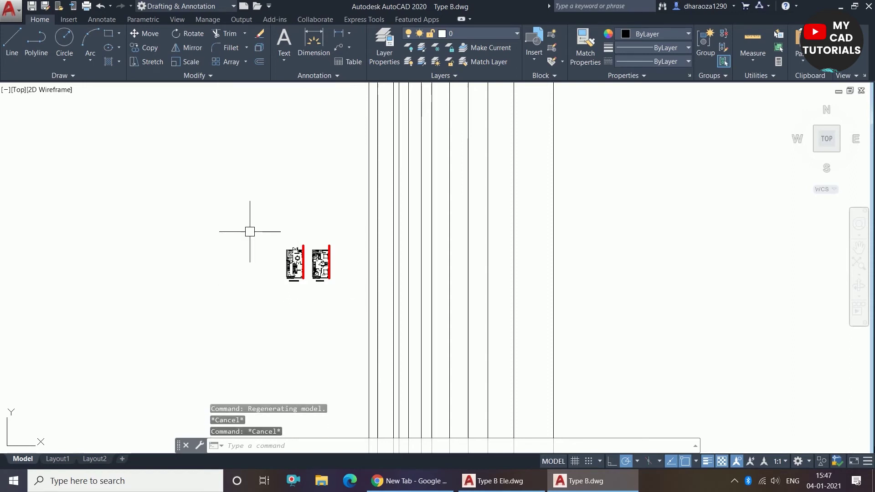
text(x)
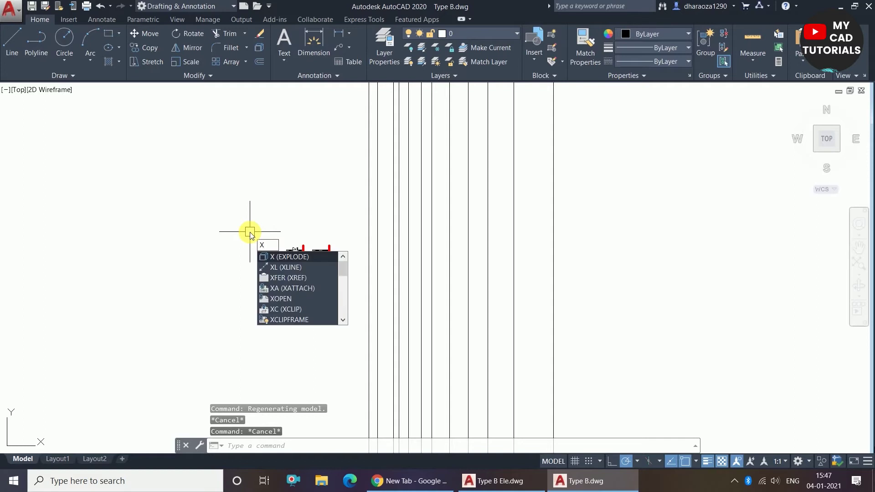
text(l)
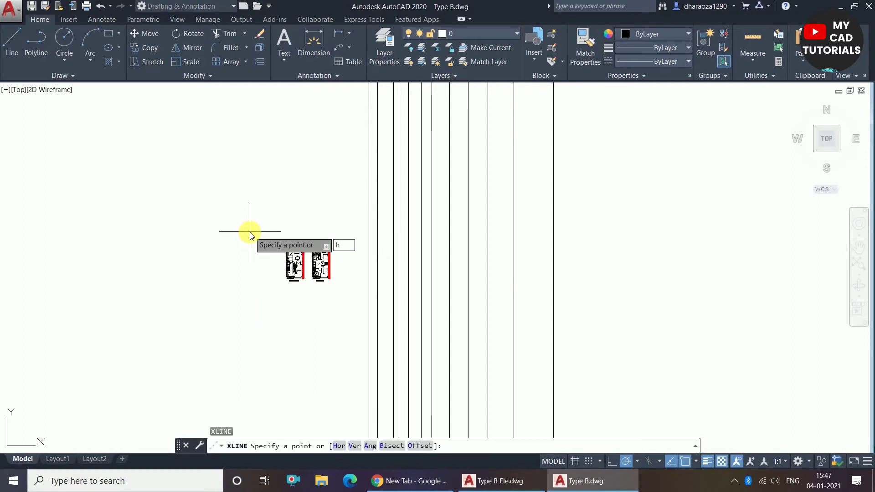
key(Return)
scroll(234, 289, down, 5)
scroll(303, 229, up, 3)
scroll(290, 229, up, 2)
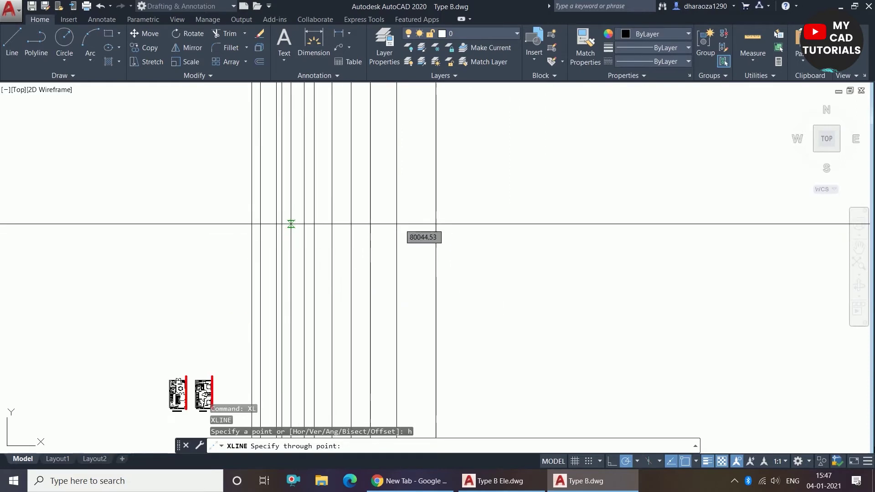
Place seven horizontal construction lines across the vertical ones, then finish the command
click(290, 224)
click(283, 298)
click(296, 172)
click(302, 335)
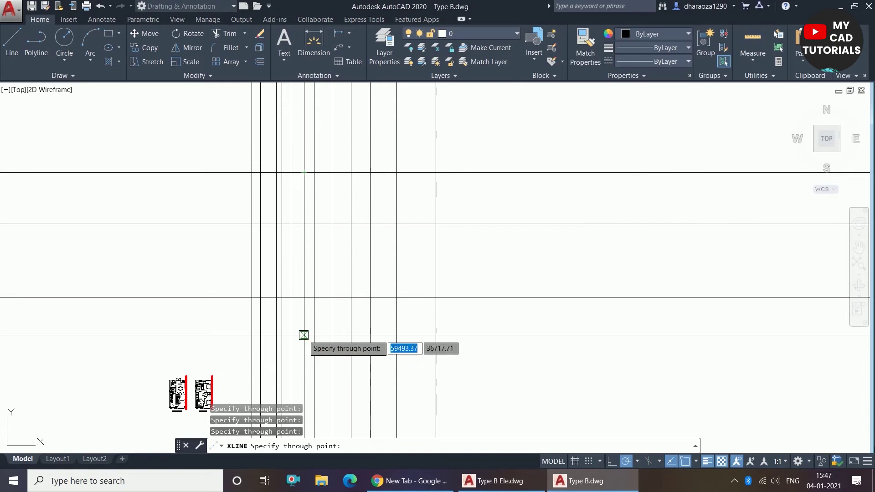
click(290, 247)
click(282, 281)
click(342, 132)
key(Return)
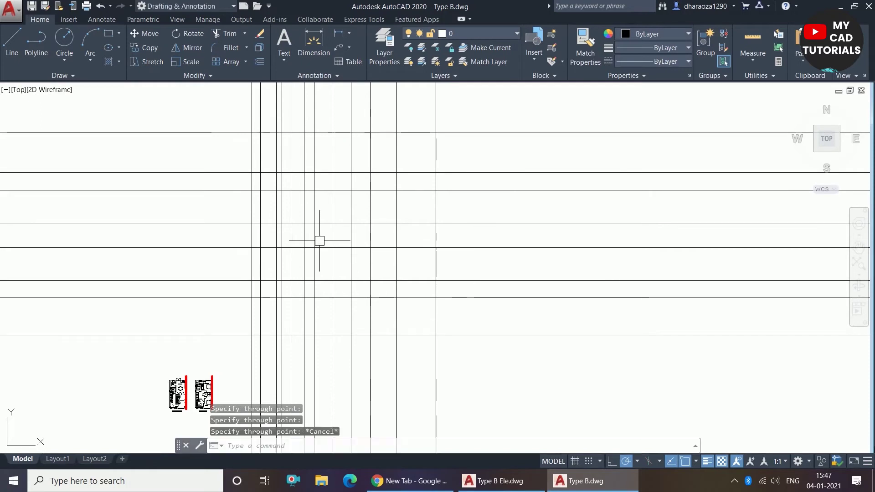
scroll(319, 241, down, 2)
scroll(430, 302, down, 5)
scroll(438, 297, up, 8)
scroll(401, 291, down, 3)
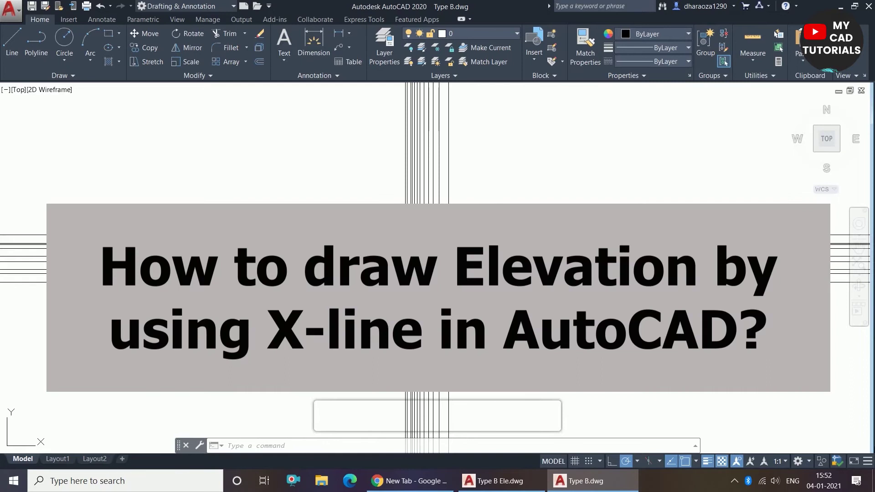
key(Escape)
key(Escape)
scroll(468, 263, up, 2)
key(ctrl+z)
key(ctrl+z)
key(ctrl+z)
key(ctrl+z)
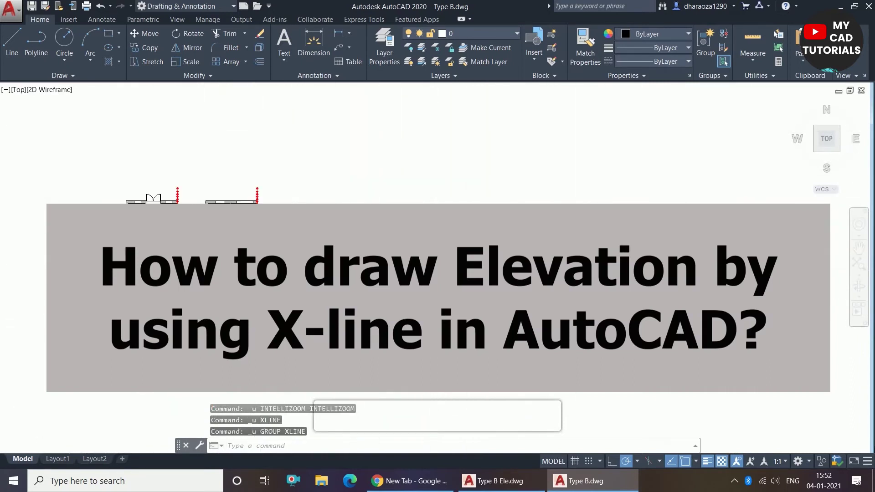
scroll(447, 257, down, 2)
scroll(245, 273, up, 6)
scroll(381, 188, down, 4)
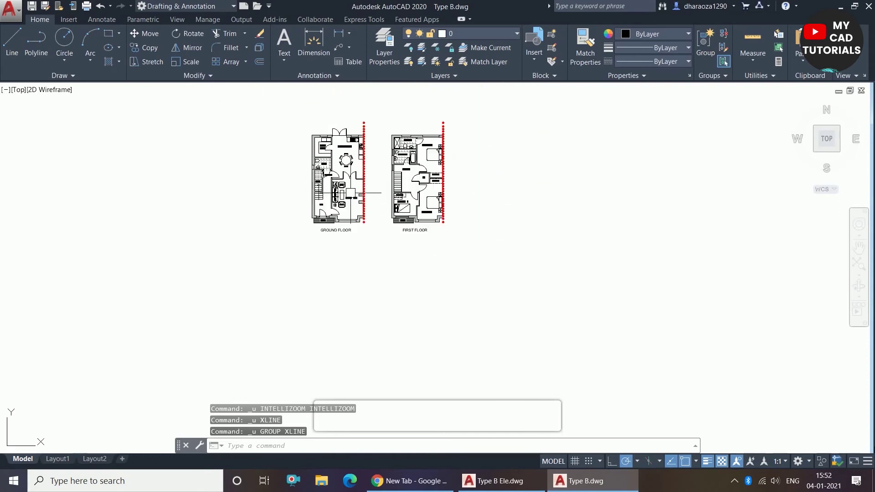
scroll(360, 192, up, 2)
scroll(360, 200, up, 2)
scroll(360, 205, down, 3)
scroll(360, 213, up, 4)
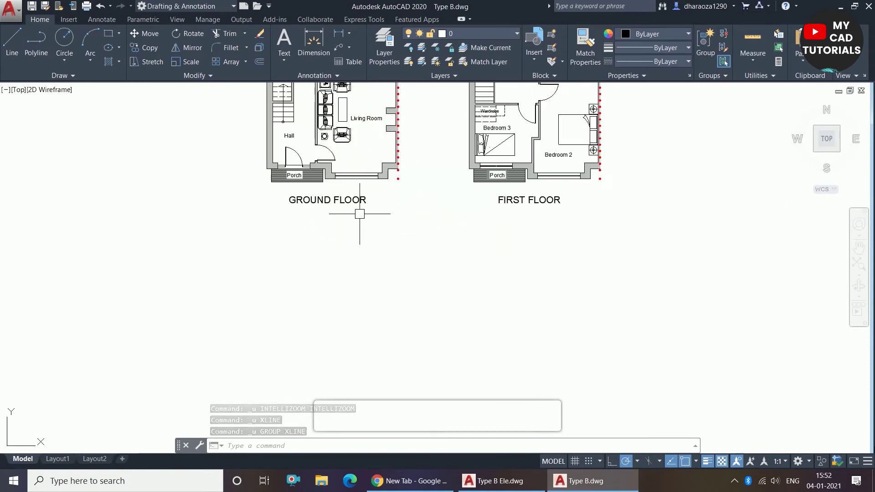
scroll(359, 214, up, 2)
scroll(319, 182, down, 6)
scroll(314, 171, up, 2)
scroll(315, 169, up, 2)
scroll(306, 164, up, 2)
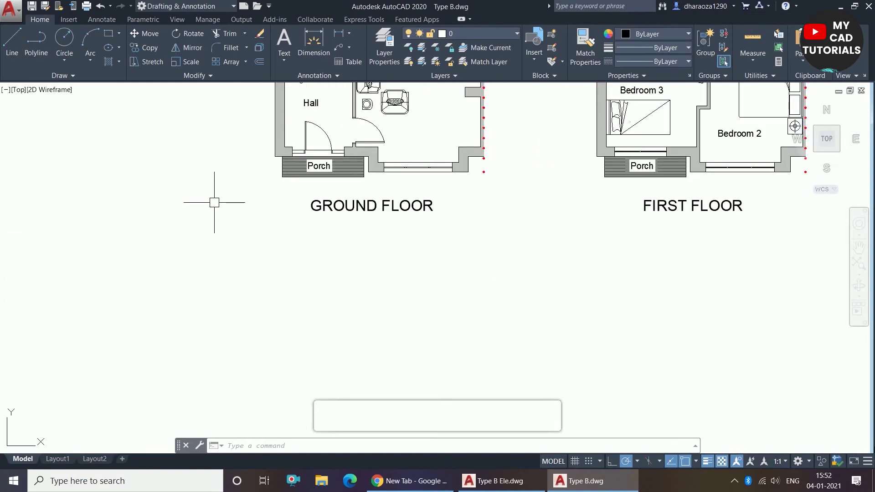
scroll(214, 203, down, 2)
scroll(230, 218, up, 2)
key(Escape)
key(Escape)
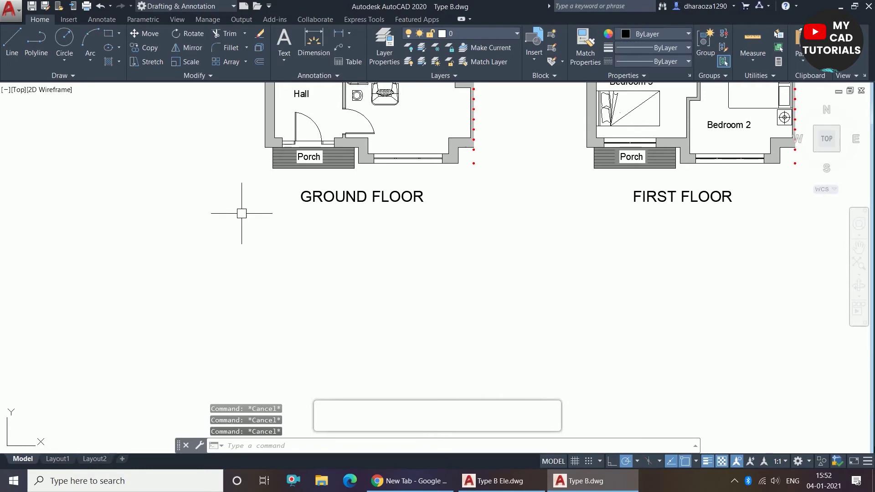
Start XLINE again with the Vertical orientation
scroll(241, 213, down, 2)
scroll(233, 267, up, 2)
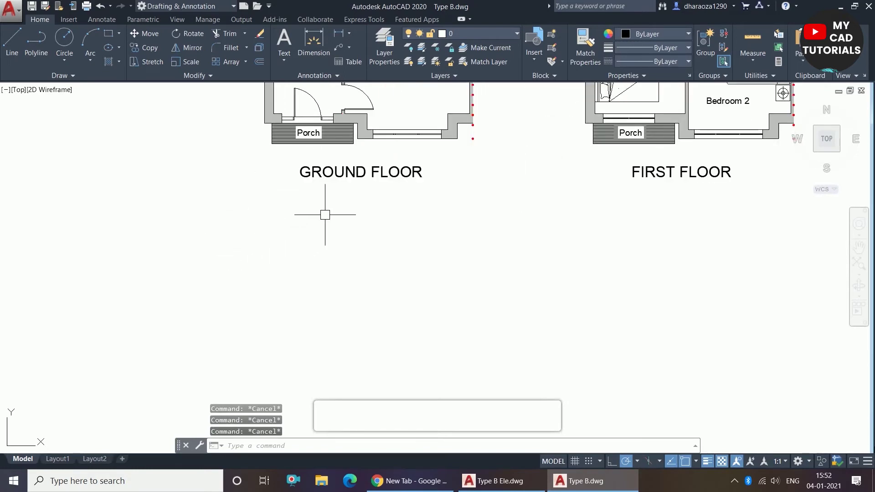
text(x)
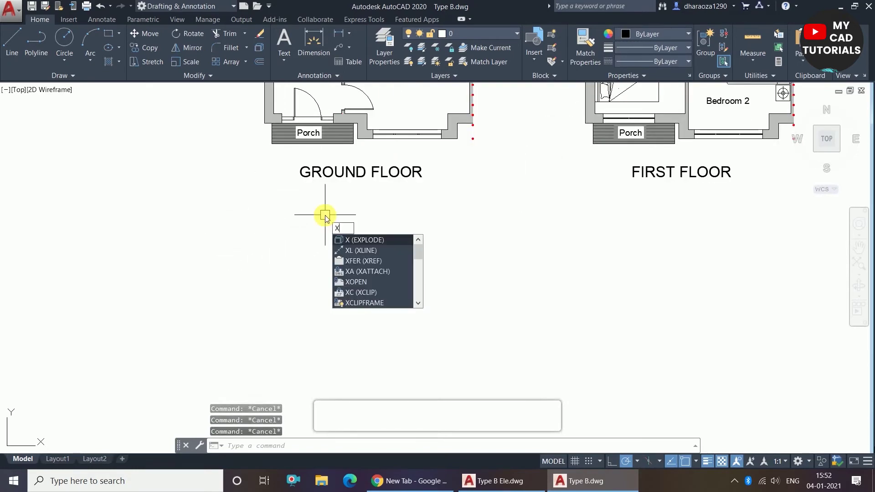
text(l)
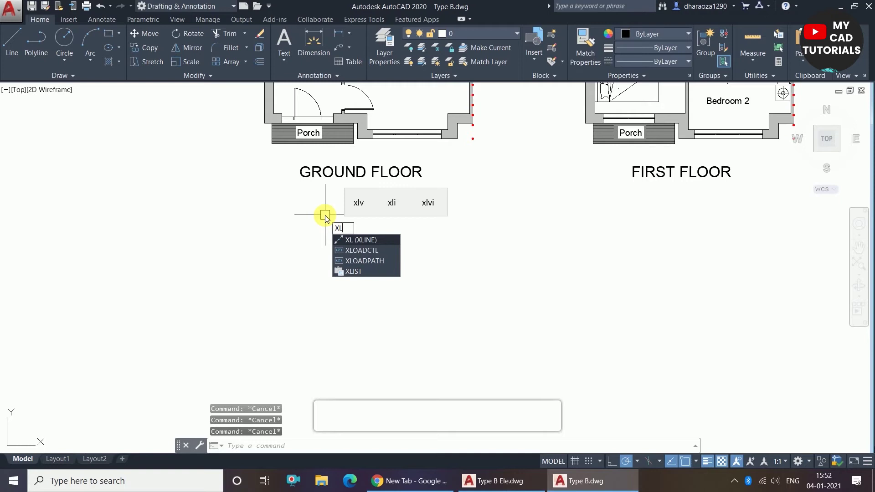
key(Return)
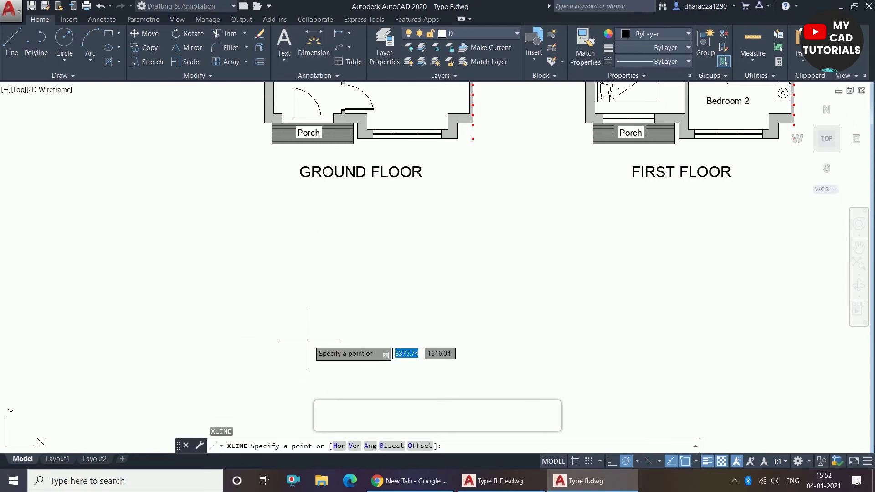
key(Return)
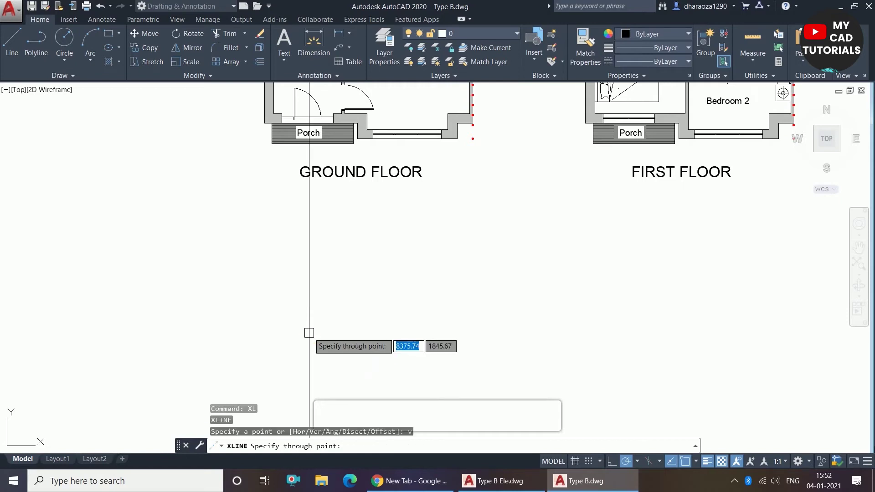
scroll(313, 331, down, 2)
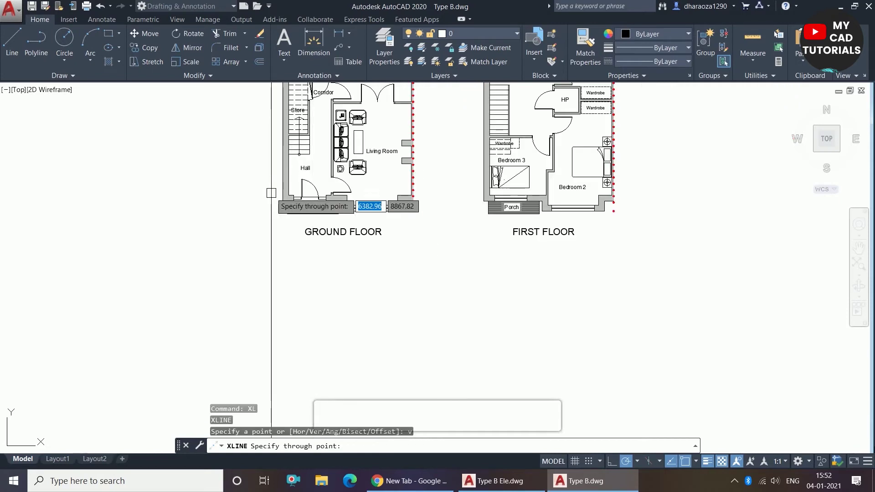
scroll(295, 249, down, 2)
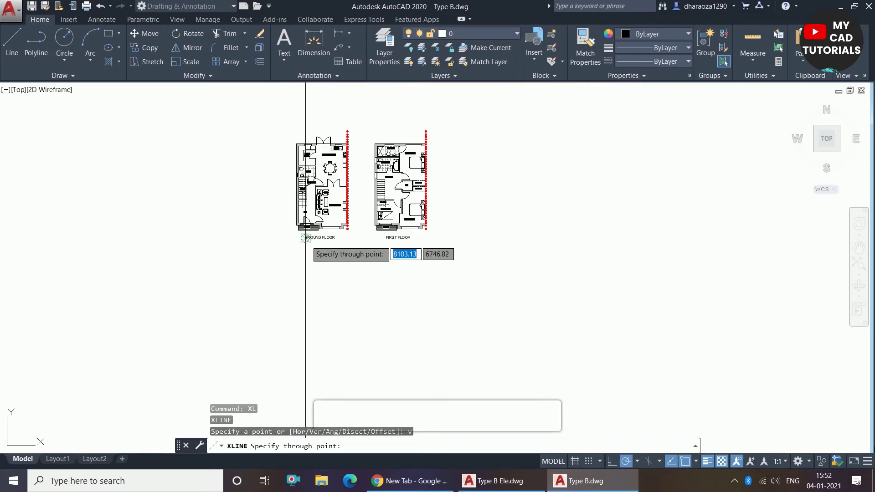
scroll(299, 232, up, 4)
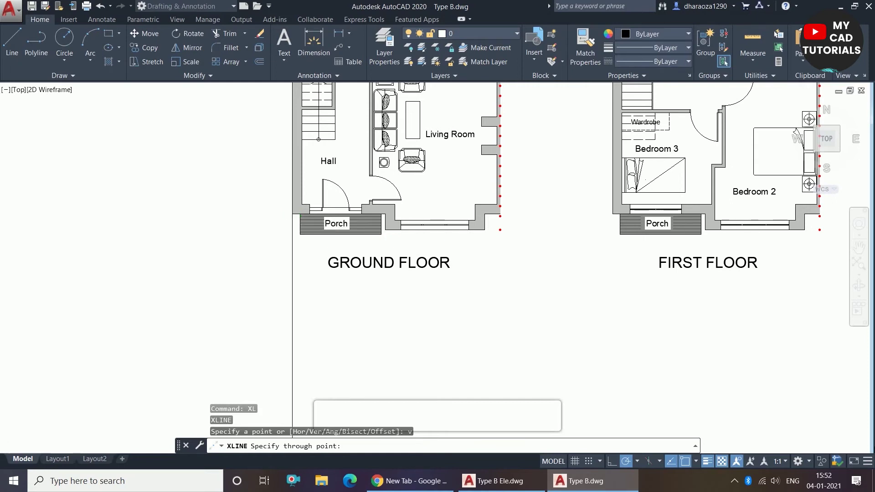
scroll(292, 214, up, 5)
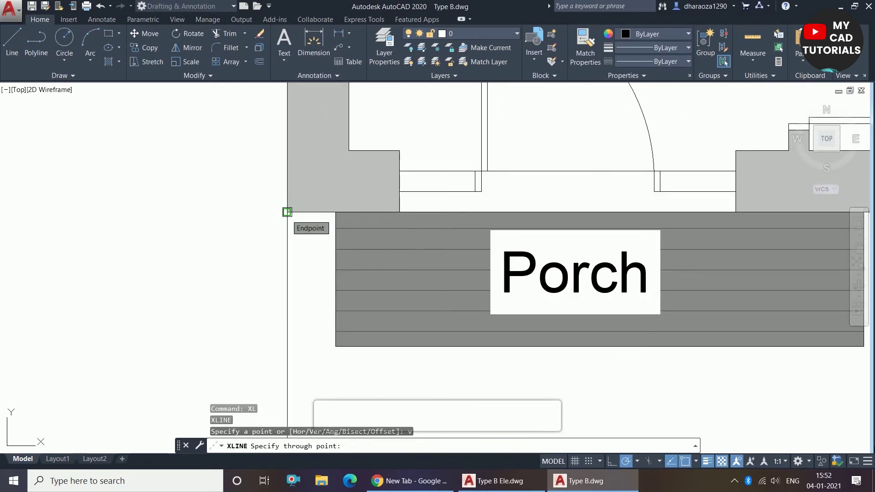
Place vertical construction lines at the porch's left, inner and right corners
click(287, 212)
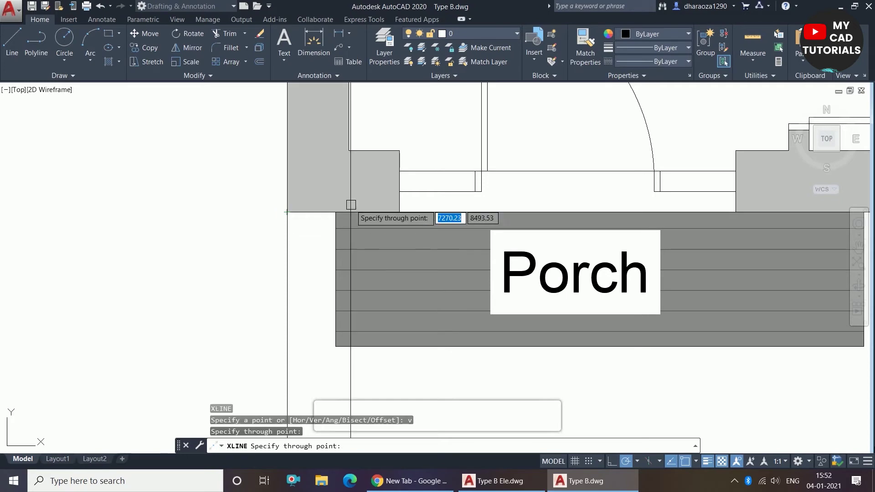
scroll(359, 169, down, 2)
scroll(359, 168, down, 2)
scroll(360, 168, up, 3)
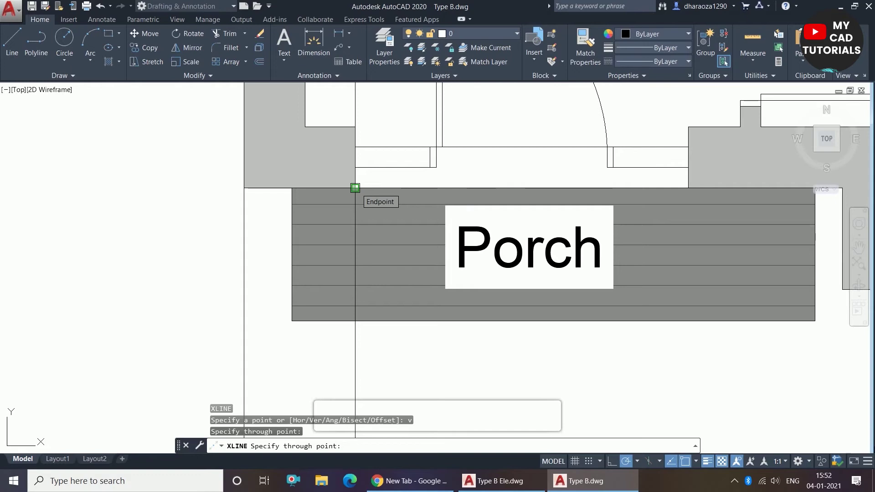
click(355, 187)
scroll(355, 189, down, 2)
scroll(353, 192, down, 2)
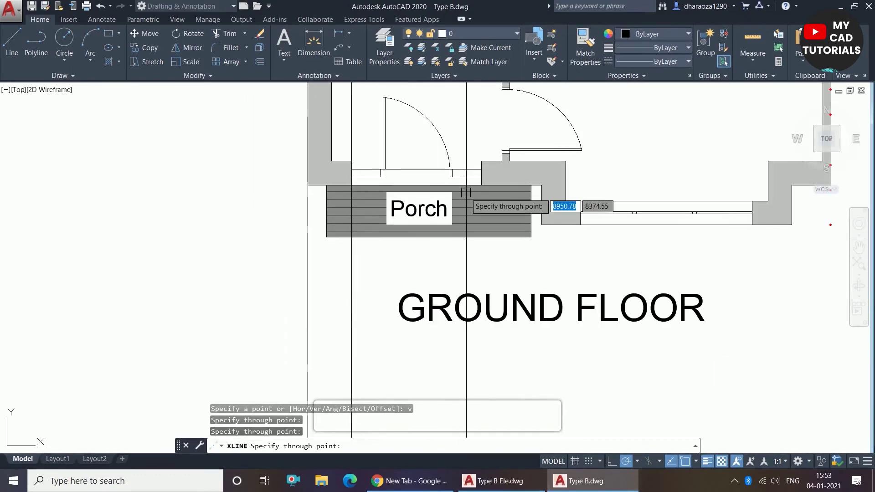
scroll(490, 169, up, 4)
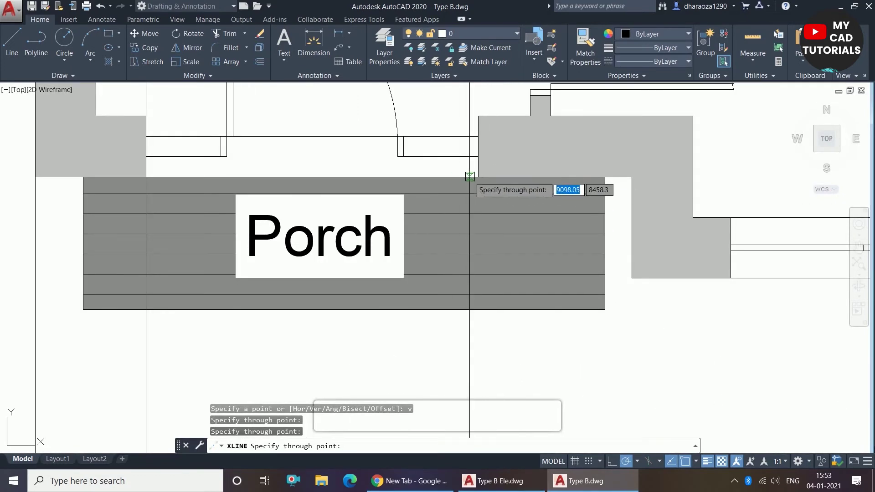
click(478, 176)
scroll(478, 178, down, 3)
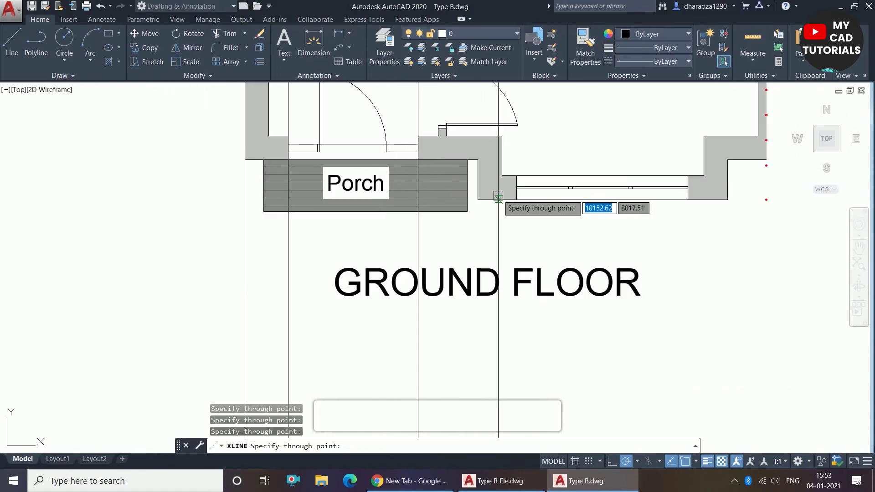
scroll(497, 195, up, 1)
scroll(478, 150, up, 1)
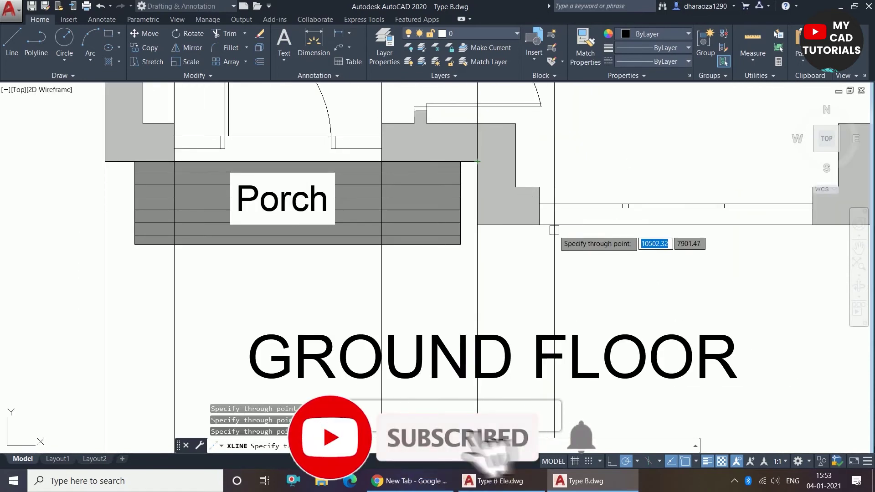
Place vertical construction lines at the window-side wall corner, window's right corner and outer wall corner
click(539, 225)
scroll(435, 159, down, 3)
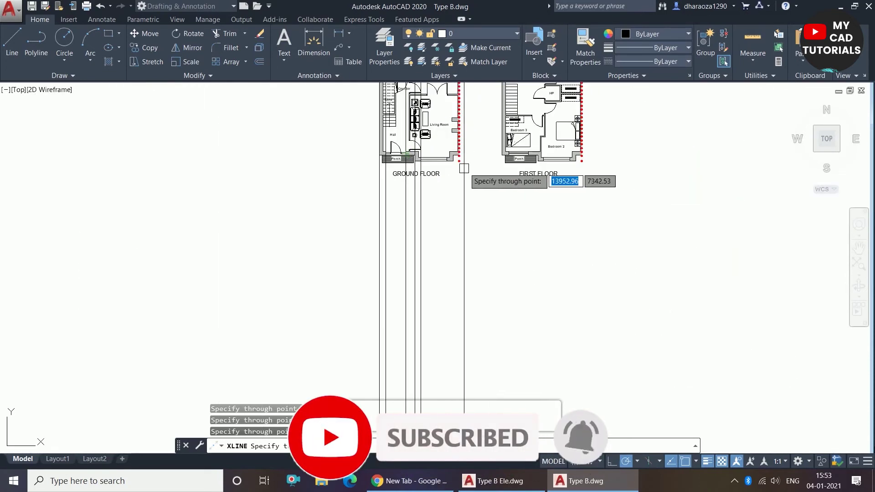
scroll(433, 169, up, 2)
click(494, 153)
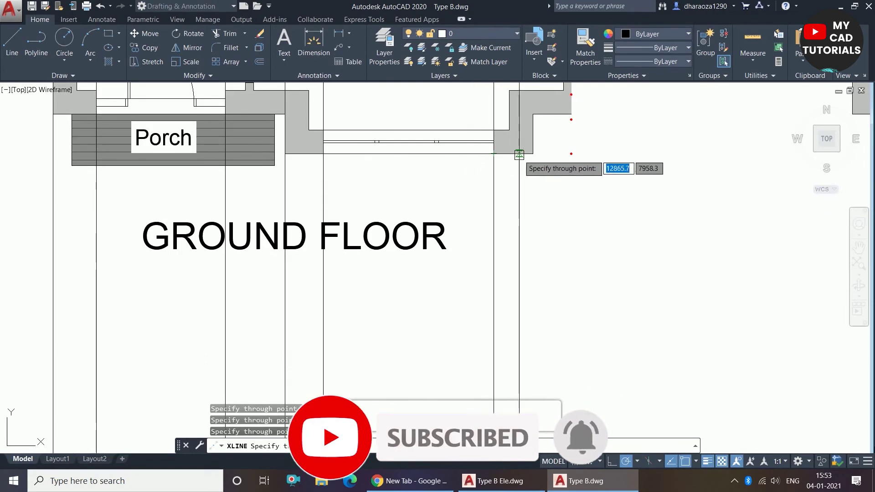
click(570, 120)
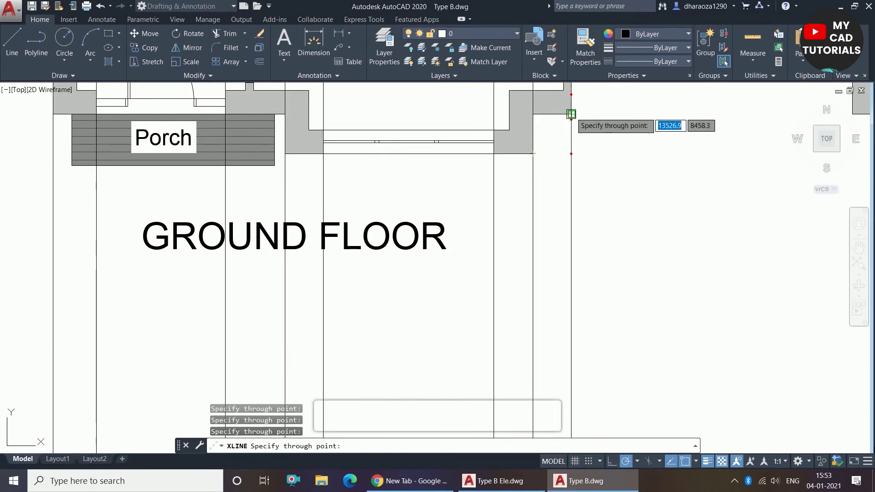
scroll(363, 199, down, 4)
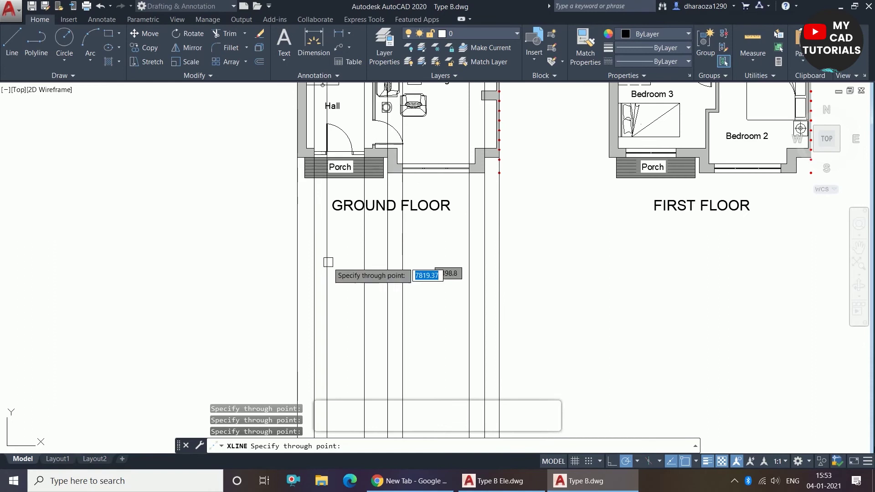
scroll(351, 219, down, 2)
scroll(355, 195, up, 2)
scroll(356, 201, up, 1)
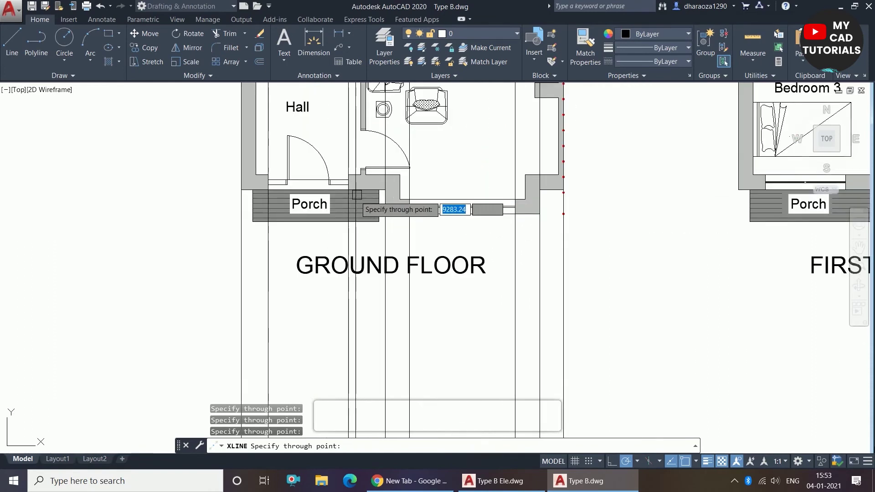
scroll(360, 187, down, 1)
key(Escape)
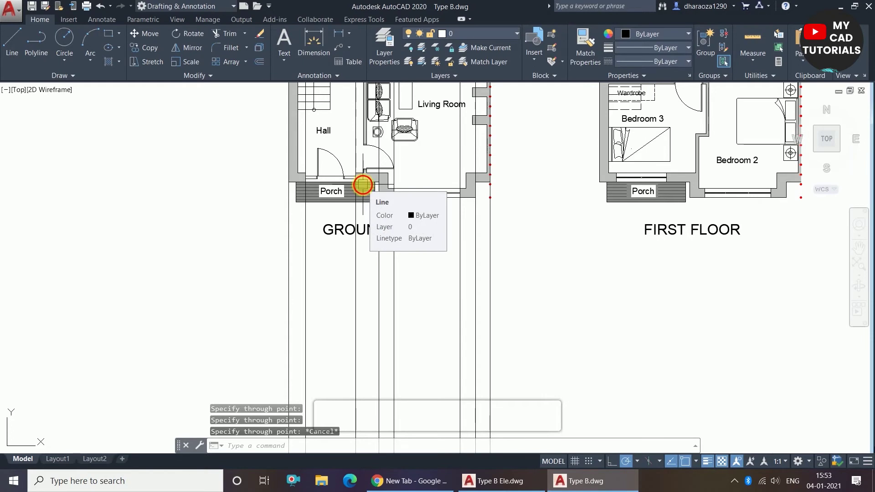
text(xl)
key(space)
text(v)
key(space)
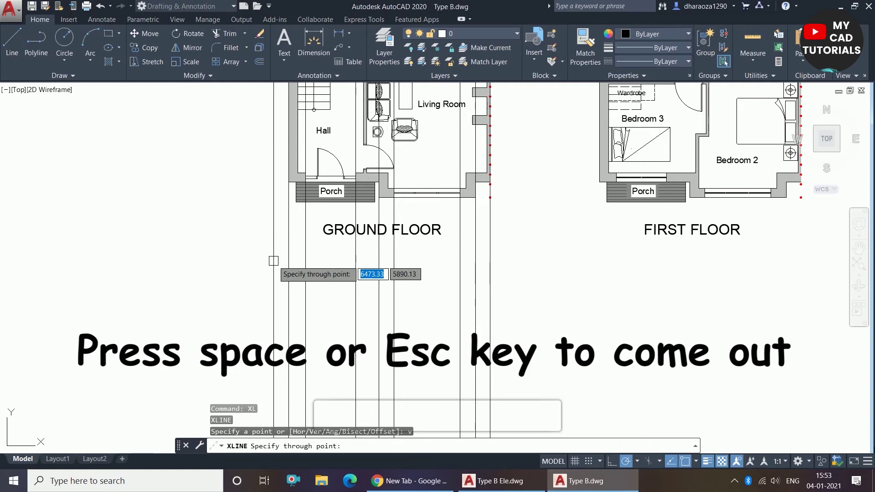
key(space)
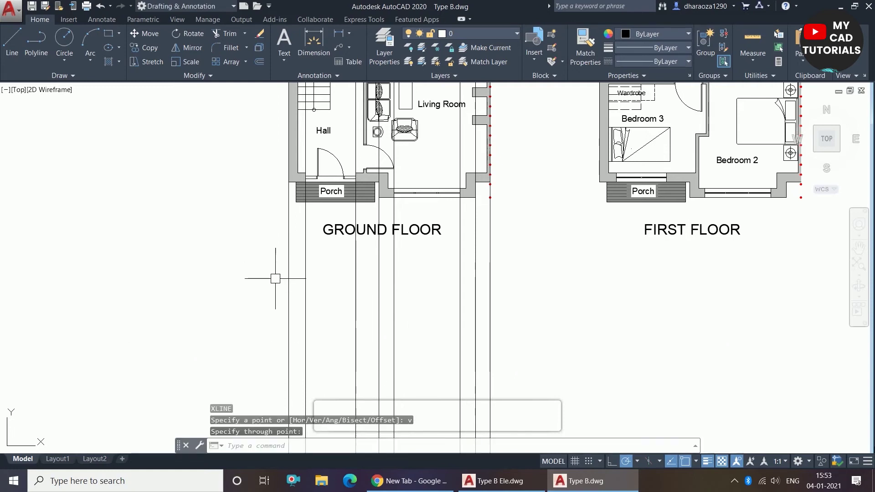
scroll(274, 283, down, 2)
scroll(299, 286, up, 2)
scroll(250, 189, down, 2)
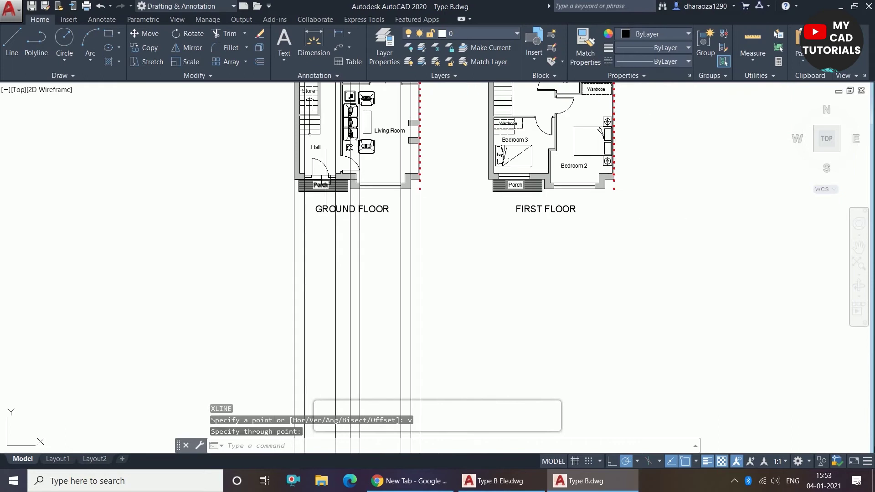
scroll(281, 281, up, 2)
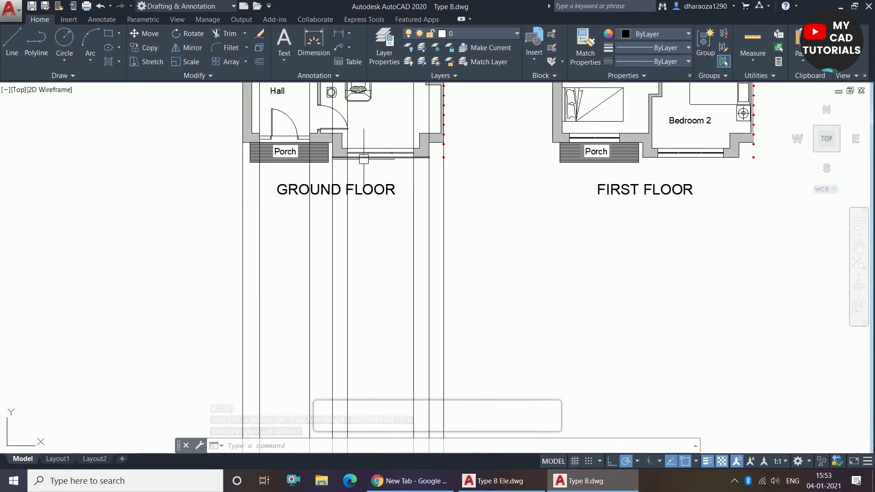
scroll(388, 237, down, 2)
scroll(326, 256, up, 2)
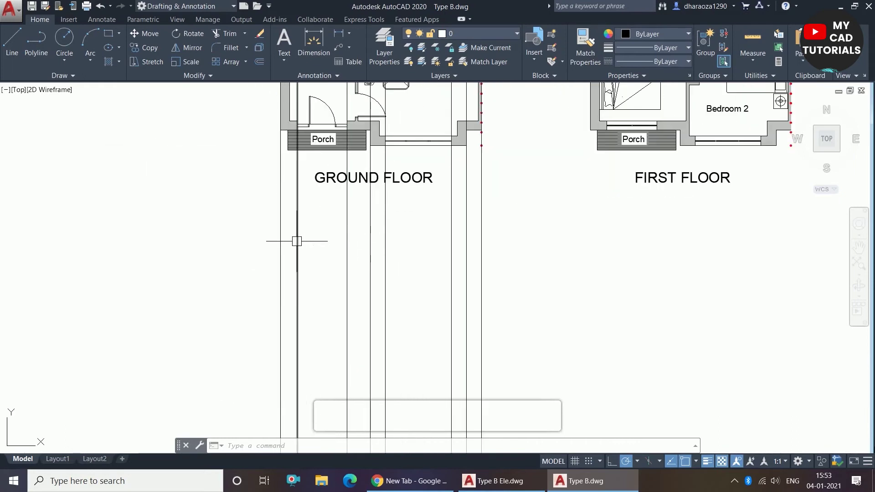
scroll(296, 240, down, 2)
scroll(383, 316, up, 2)
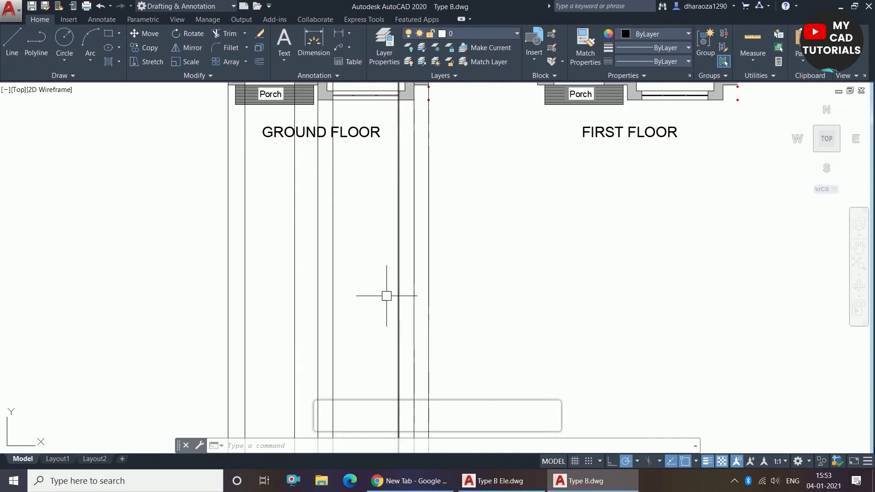
Draw a horizontal line from the left grid line to the right grid line below the ground floor
click(16, 33)
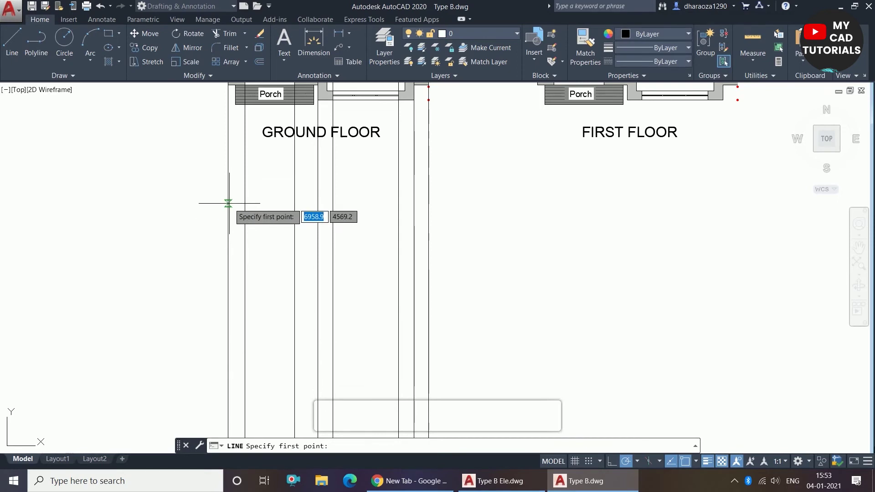
click(228, 205)
click(429, 206)
key(Escape)
scroll(309, 210, down, 2)
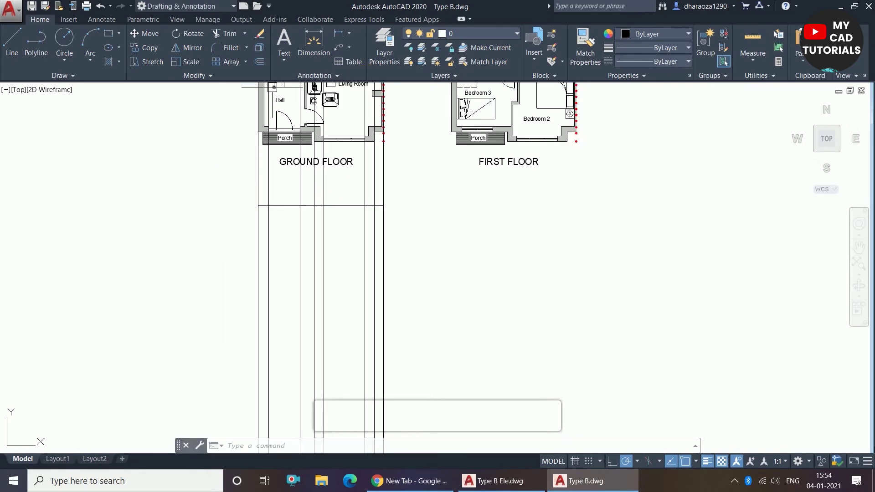
key(Escape)
click(260, 63)
text(3200)
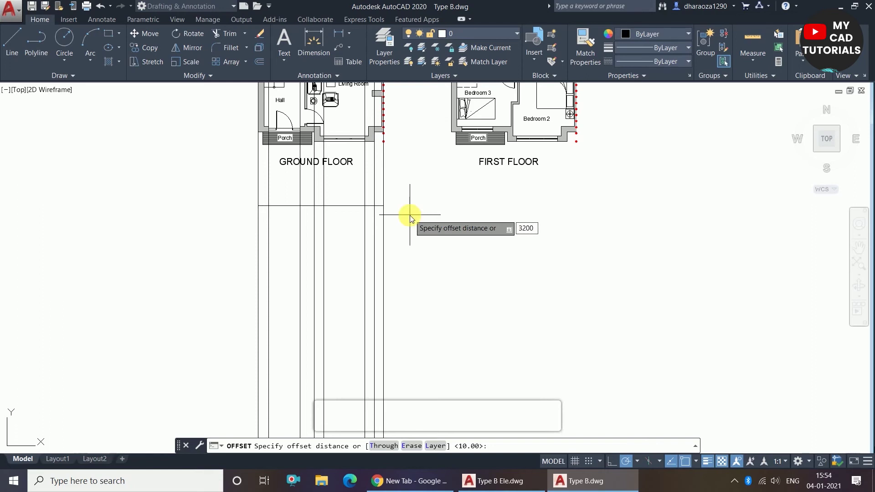
Offset the horizontal line 3200 downward and check both lines
key(Return)
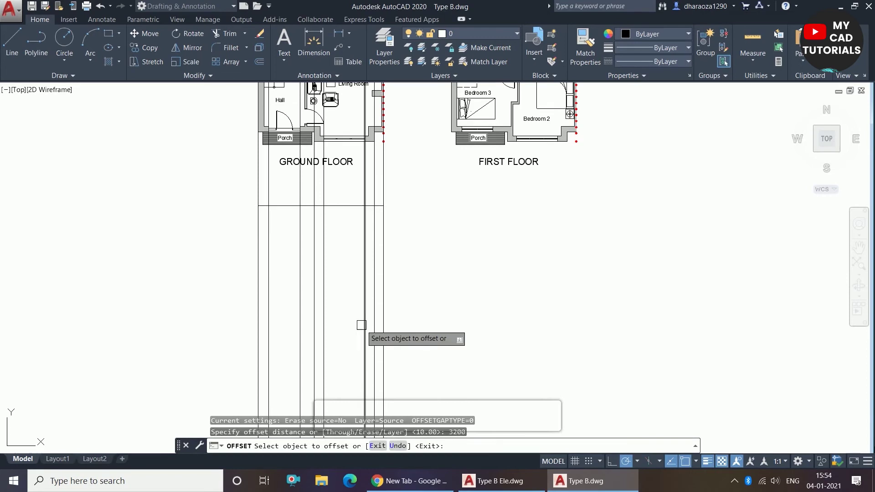
click(351, 205)
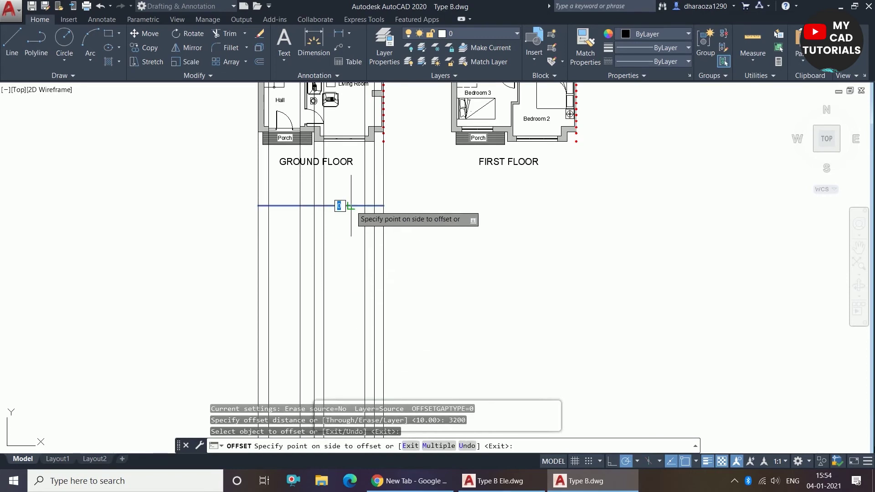
click(339, 355)
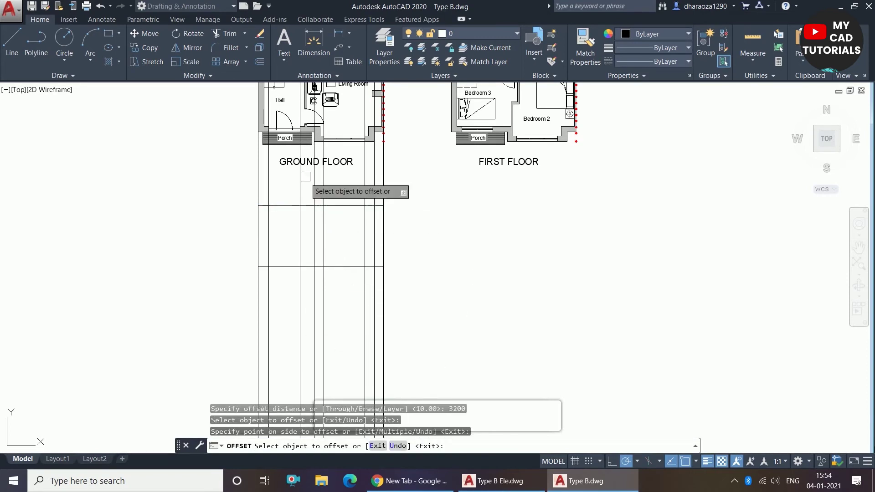
key(Return)
scroll(283, 215, up, 2)
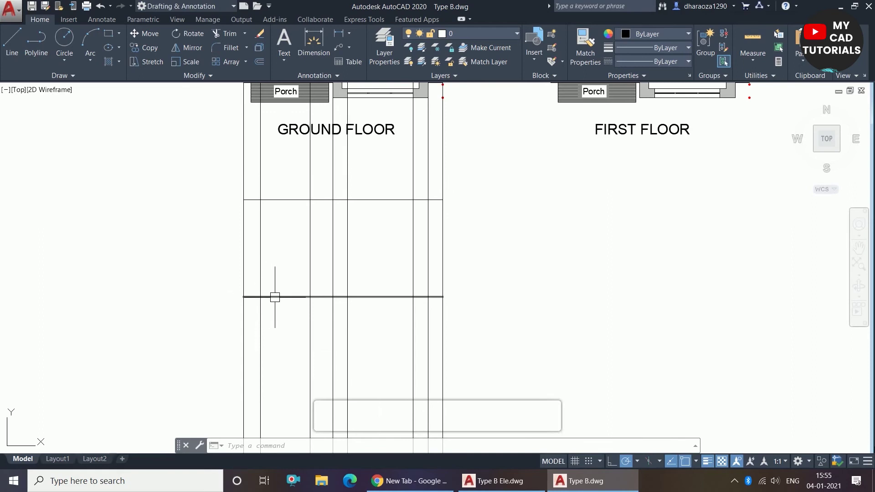
key(Escape)
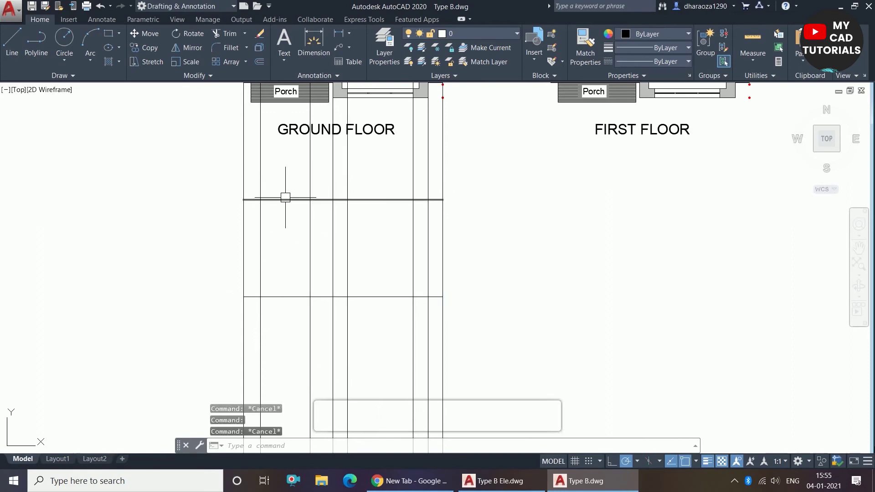
click(285, 197)
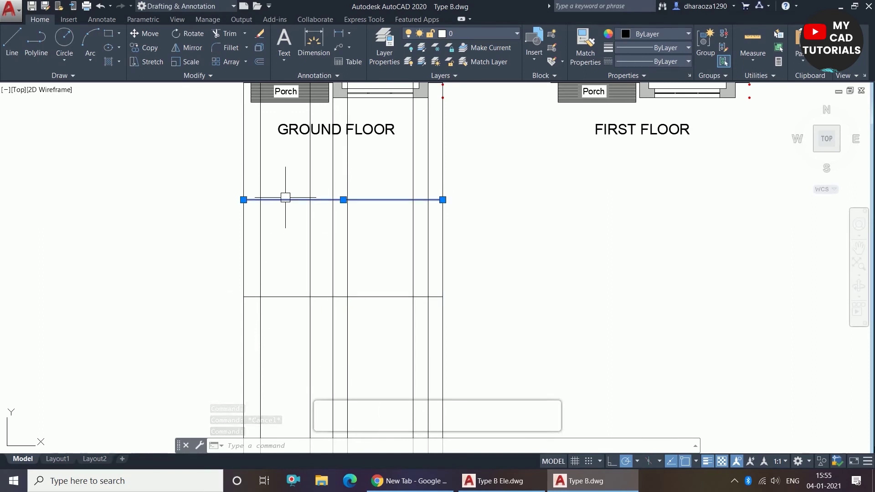
key(Escape)
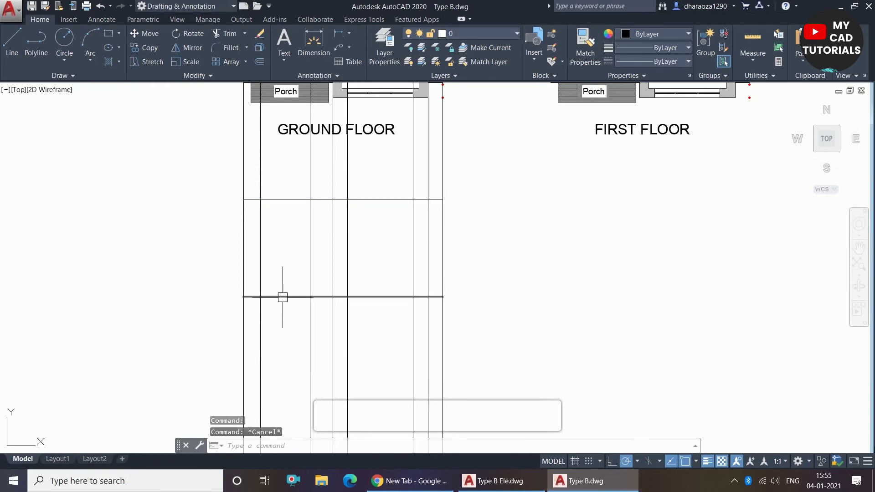
key(Escape)
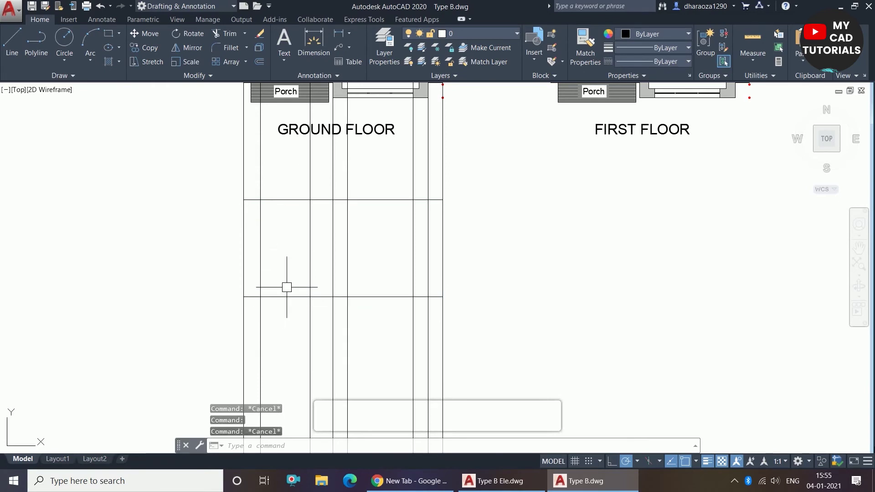
Zoom and pan to recentre the view on the ground-floor grid
scroll(305, 236, down, 4)
scroll(294, 238, up, 4)
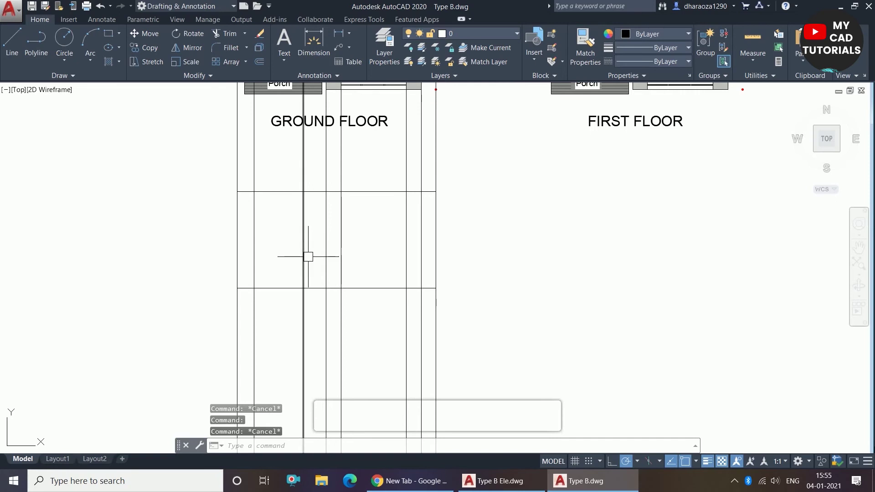
scroll(303, 244, down, 4)
scroll(303, 244, up, 1)
scroll(296, 264, up, 3)
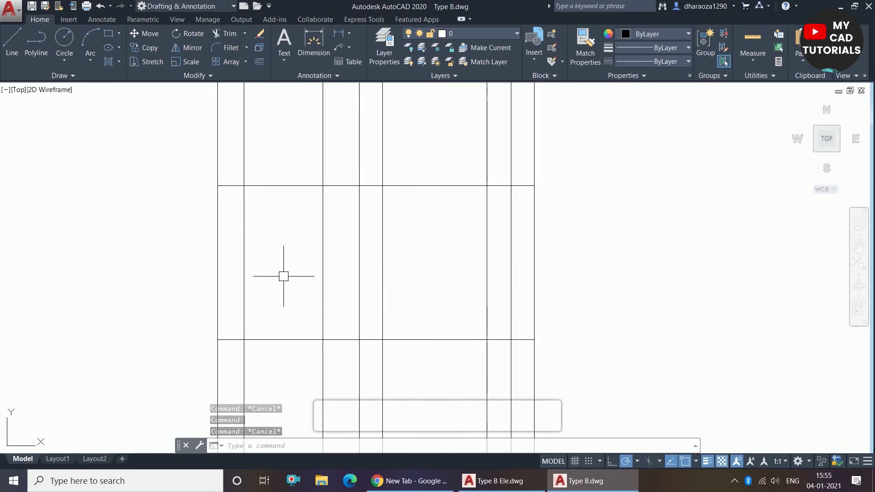
scroll(301, 264, down, 2)
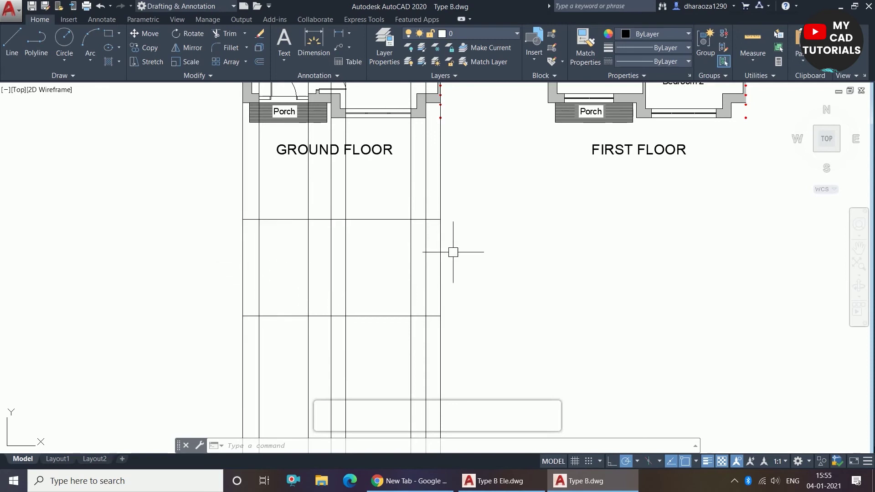
middle_drag(264, 205, 285, 178)
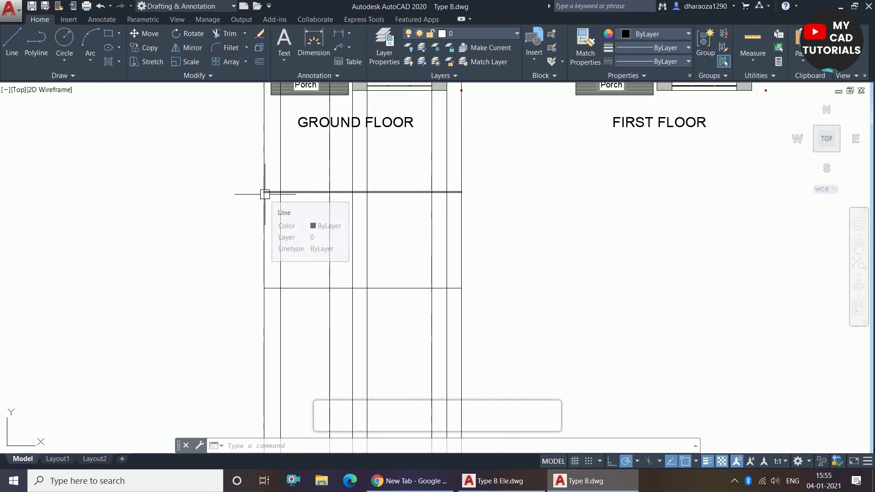
middle_drag(306, 331, 354, 325)
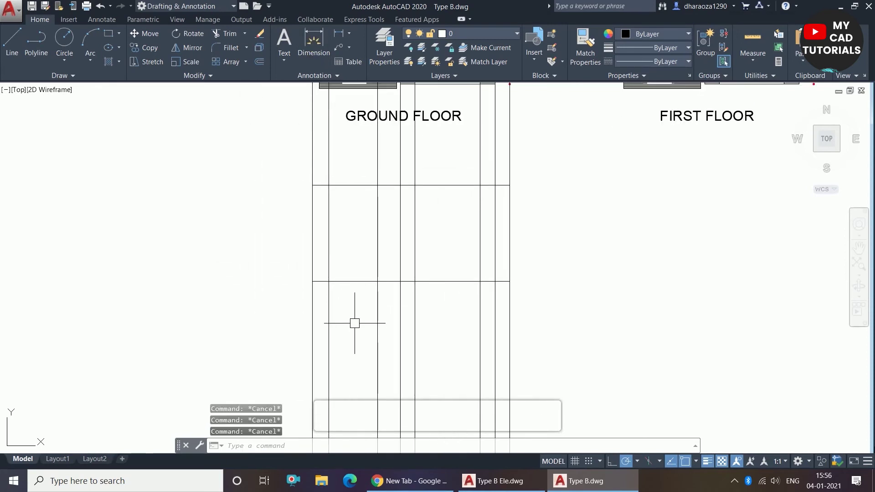
Trim the vertical grid lines below the lower horizontal line using a crossing window
text(TR)
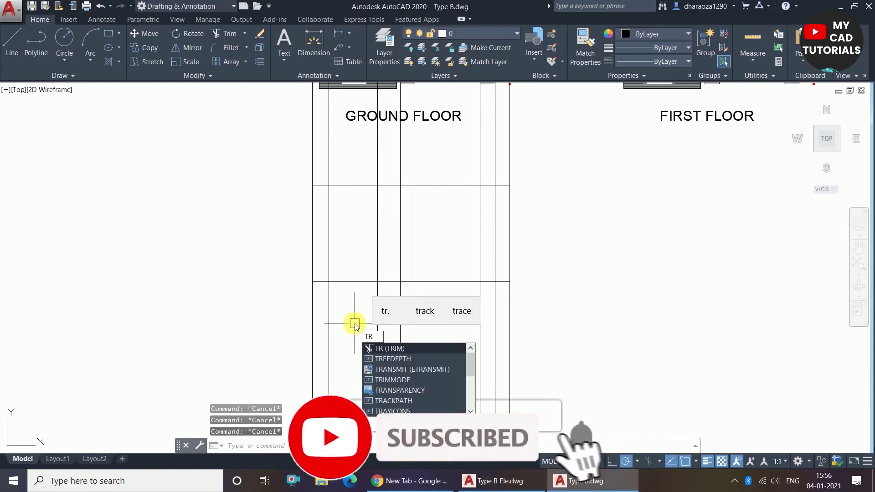
key(Return)
key(Return)
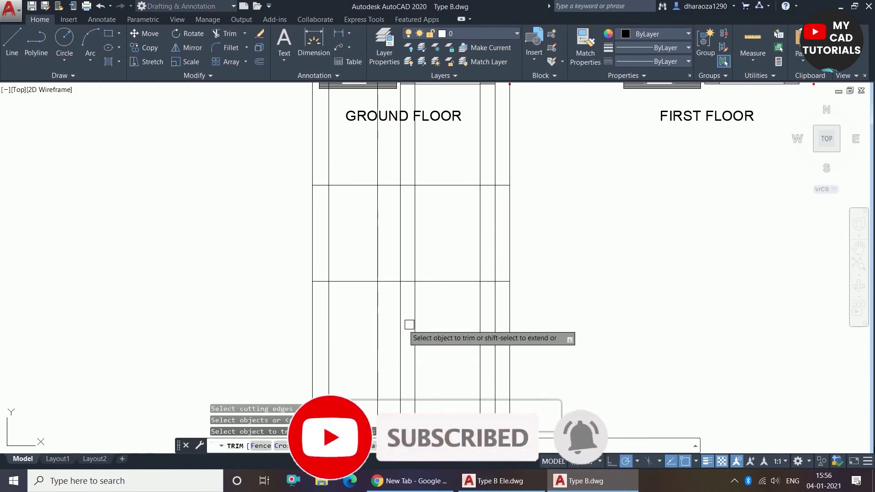
scroll(316, 210, down, 2)
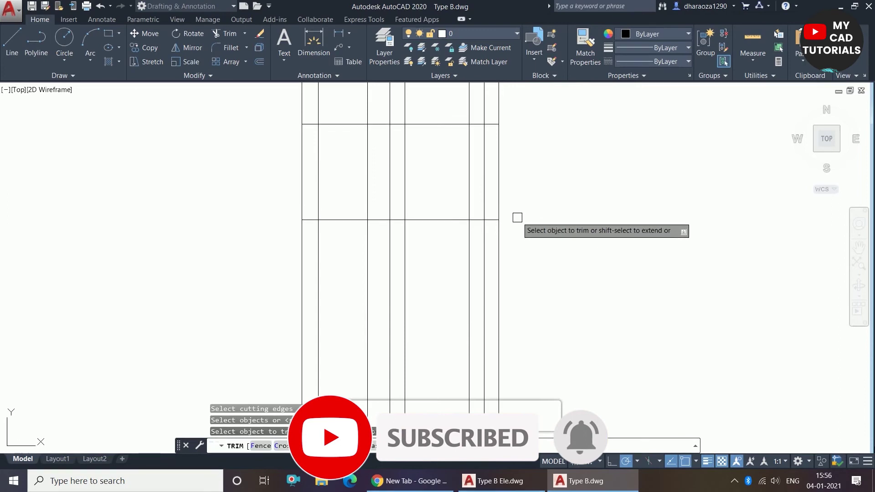
scroll(492, 270, up, 3)
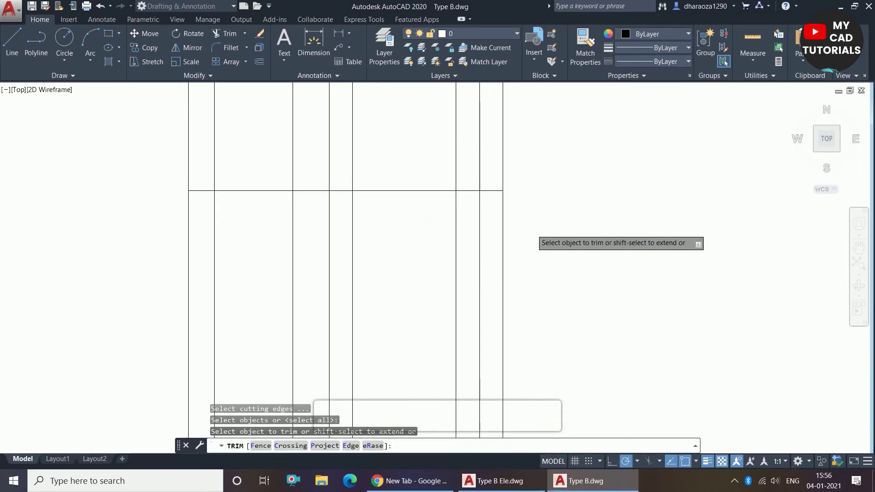
scroll(535, 227, down, 2)
click(535, 228)
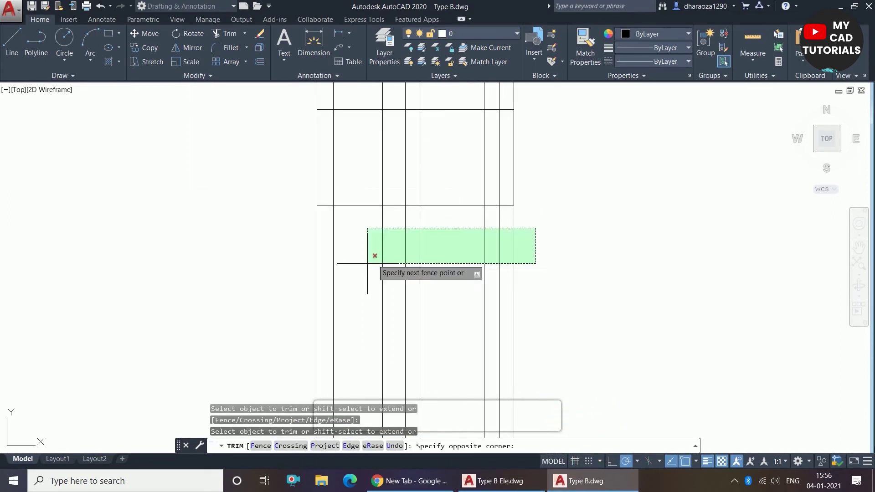
click(266, 294)
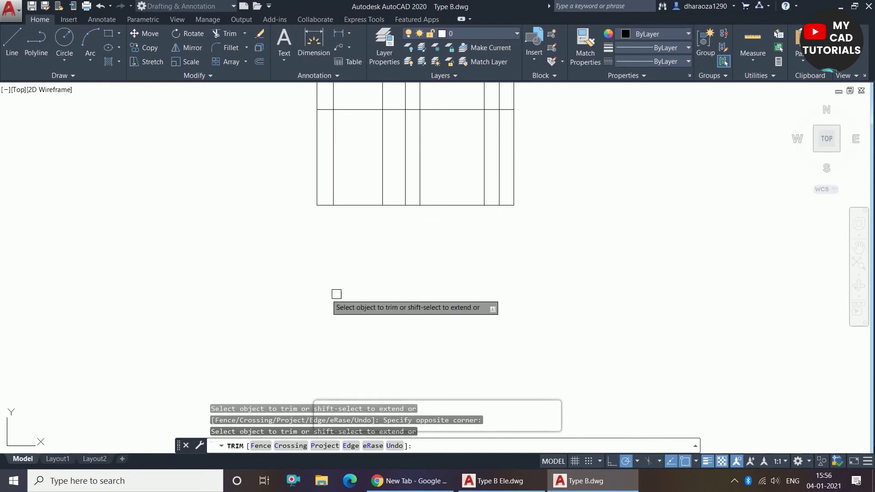
scroll(402, 293, down, 3)
scroll(452, 251, up, 4)
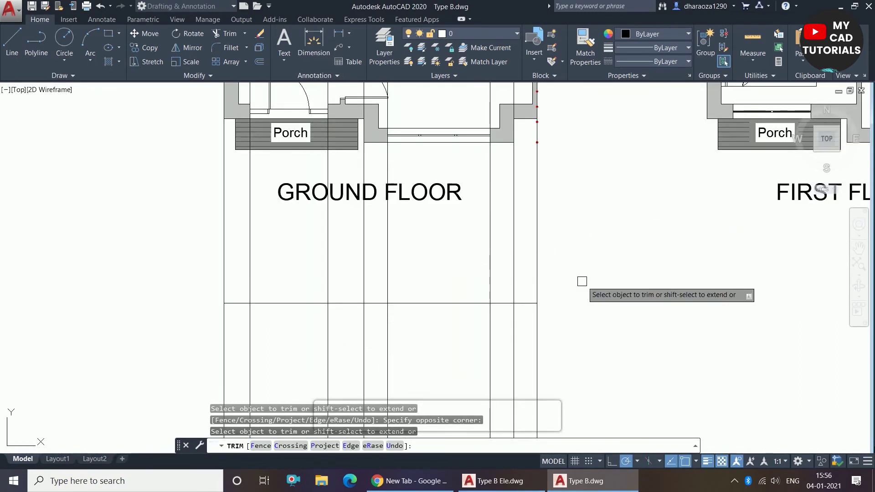
Trim the vertical lines between the plans and grid and above the floor plans
click(561, 232)
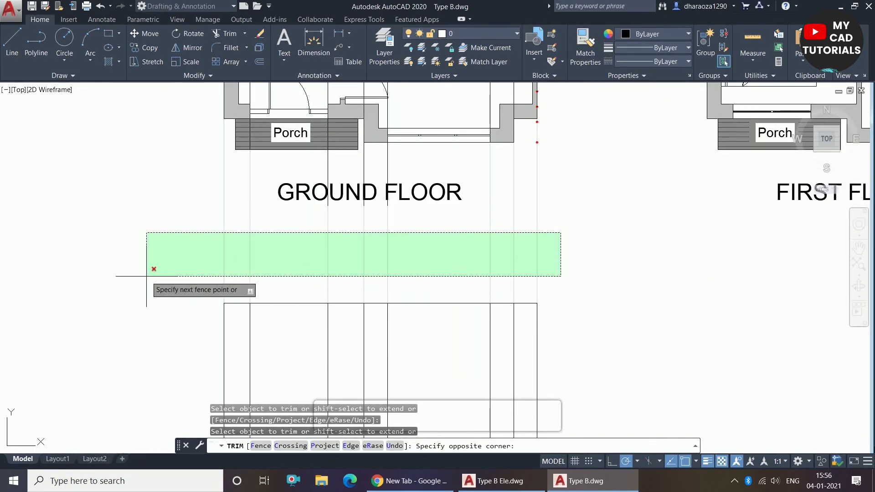
click(146, 276)
scroll(446, 228, down, 3)
scroll(474, 118, up, 3)
scroll(477, 113, up, 1)
click(477, 113)
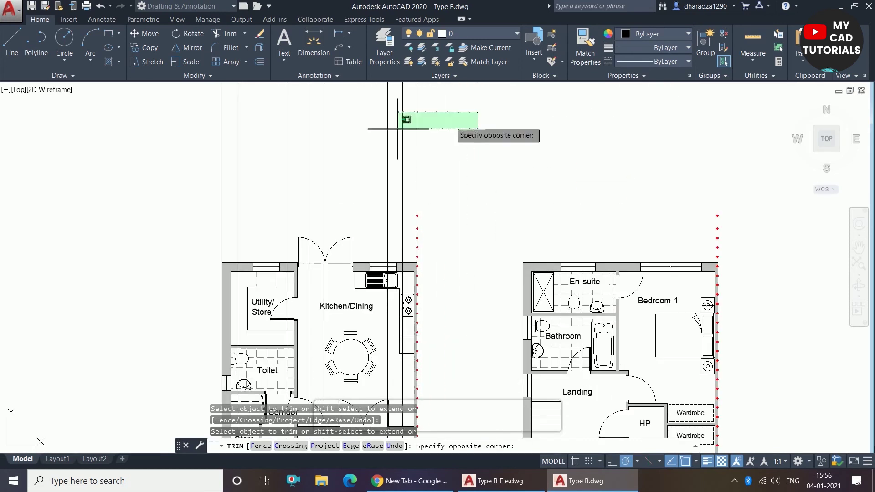
click(114, 186)
scroll(355, 159, down, 2)
scroll(320, 242, down, 3)
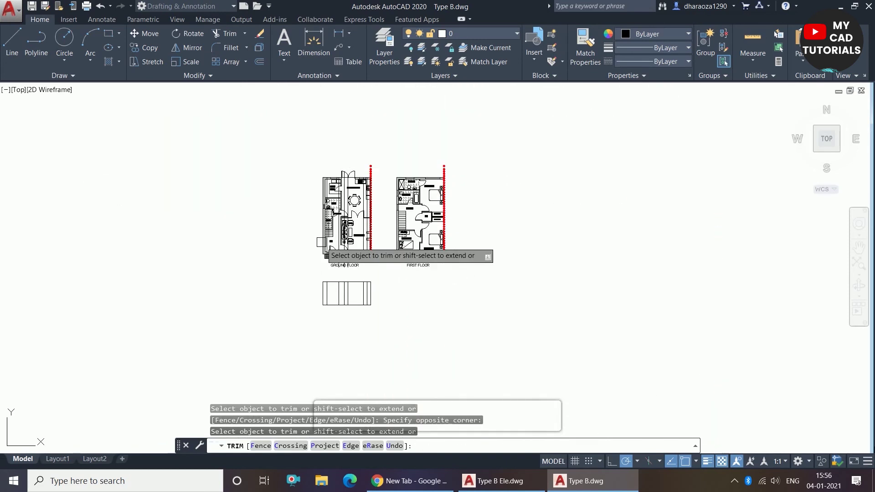
scroll(320, 242, up, 8)
key(Escape)
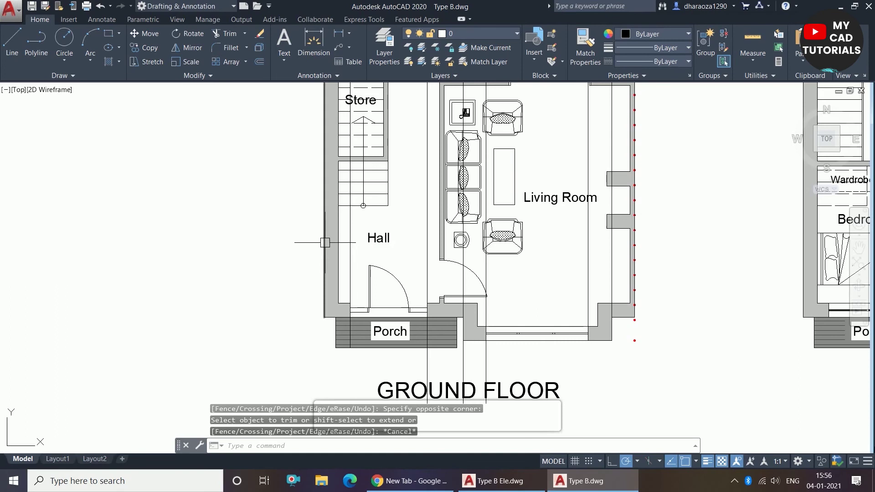
Delete the three leftover vertical lines through the Hall and Living Room
click(349, 240)
key(Delete)
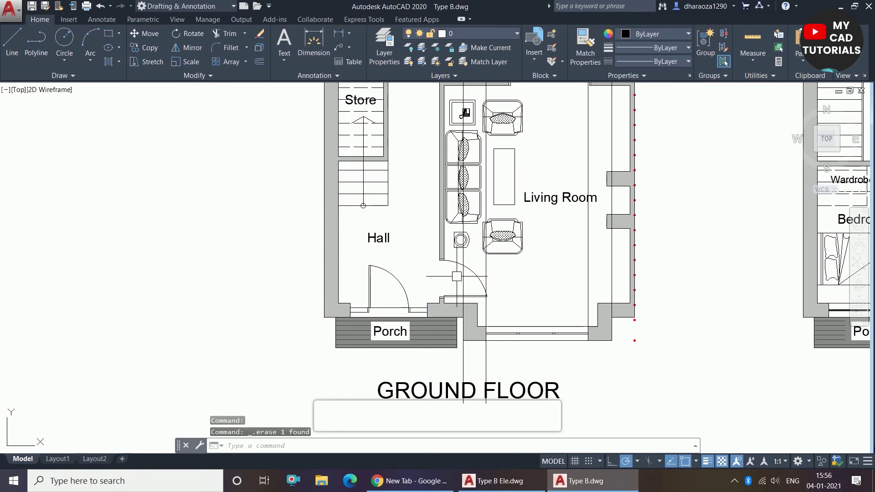
click(484, 270)
key(Delete)
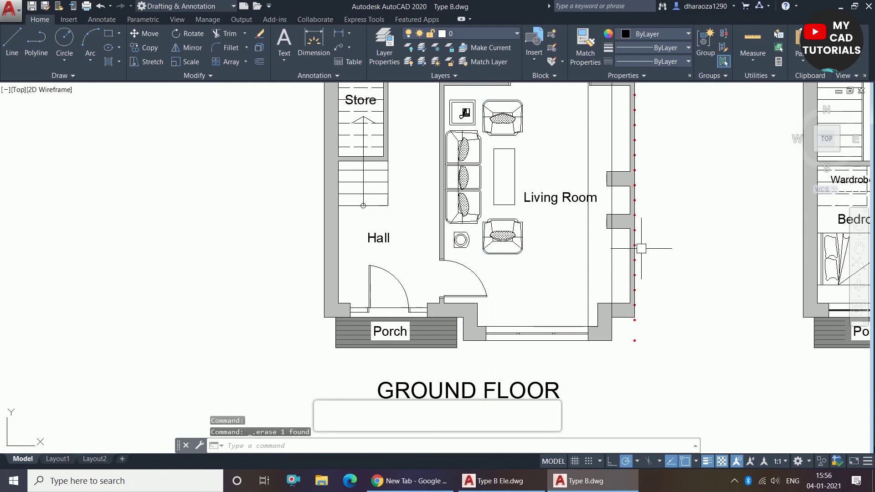
click(609, 261)
key(Delete)
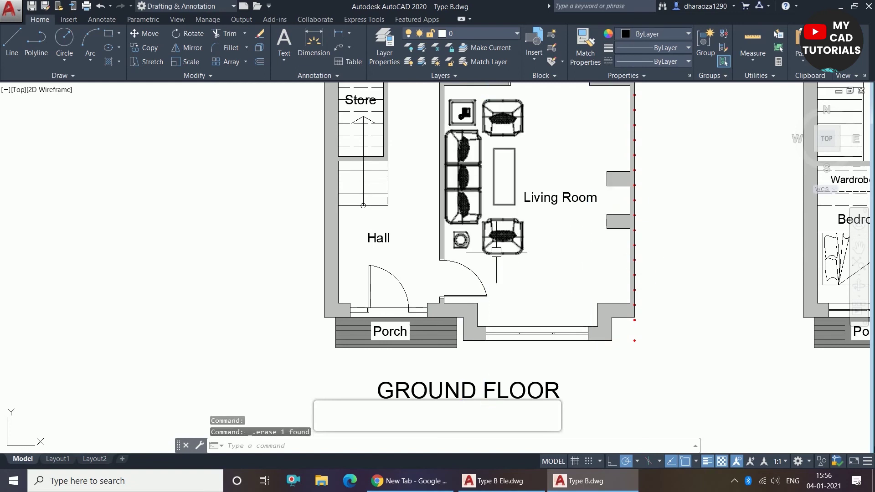
scroll(456, 245, down, 5)
key(Escape)
scroll(493, 333, up, 2)
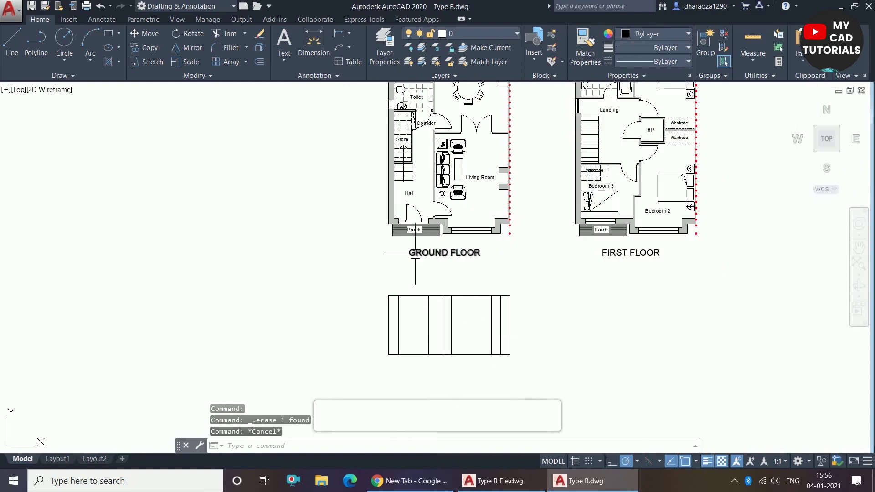
scroll(420, 305, up, 4)
scroll(364, 303, down, 2)
scroll(397, 256, up, 3)
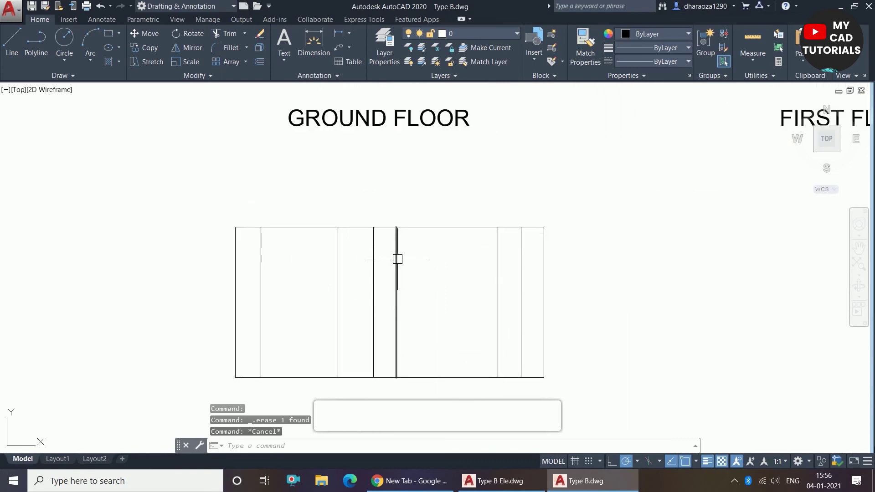
scroll(354, 324, down, 3)
scroll(355, 324, up, 2)
key(Escape)
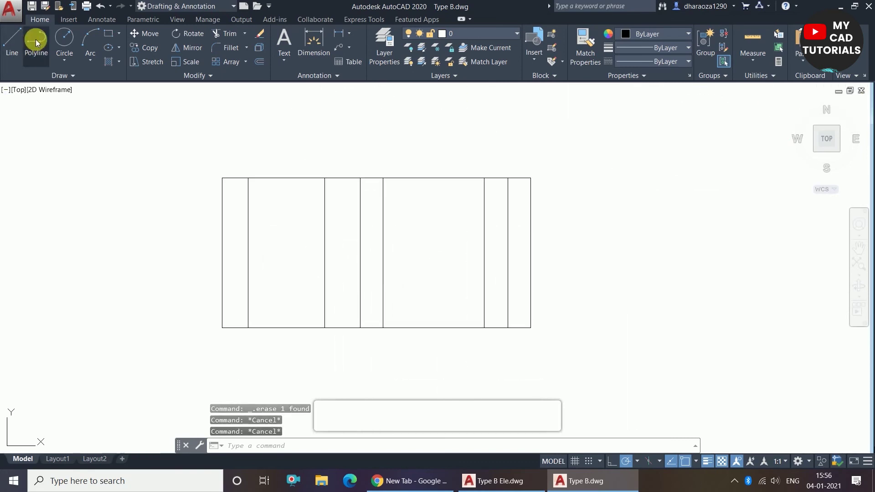
Draw a horizontal window line across the left bay between its grid lines
click(108, 35)
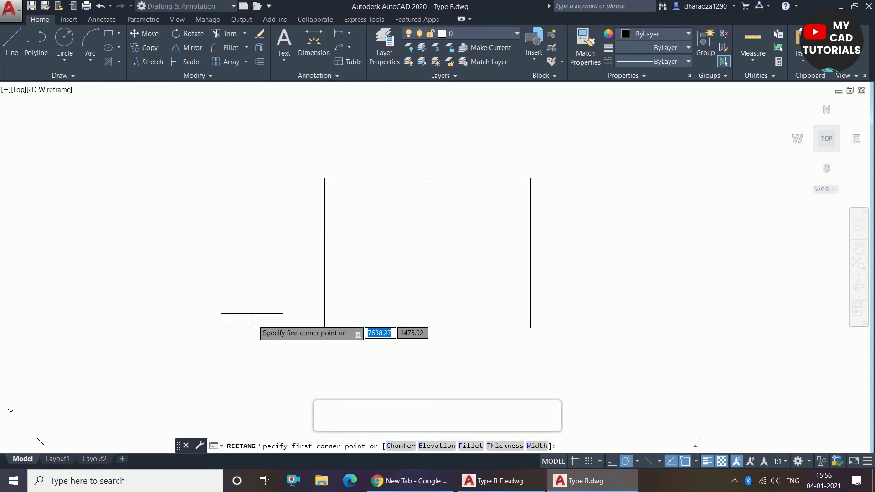
click(9, 35)
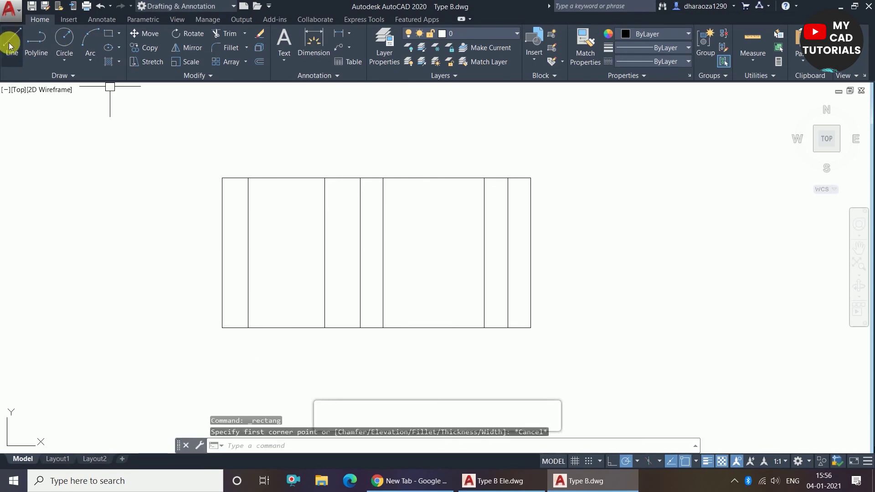
click(246, 214)
click(325, 213)
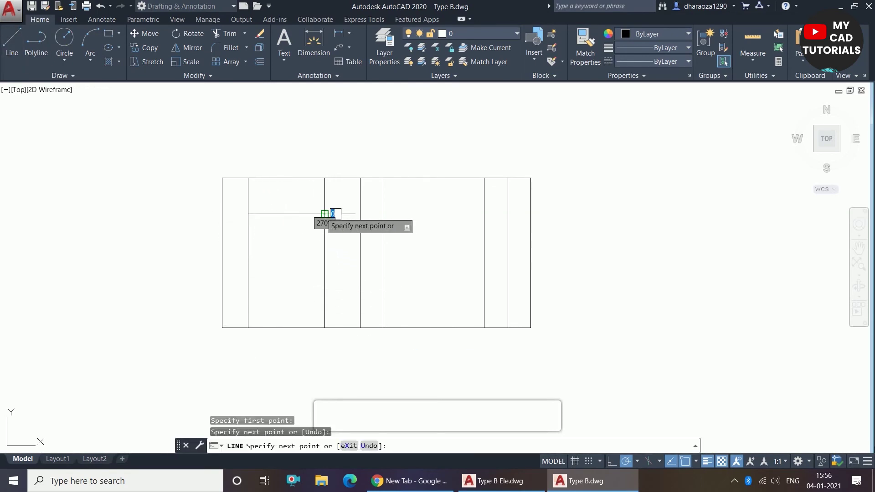
key(Escape)
Draw upper and lower horizontal window lines across the wide right bay
click(12, 39)
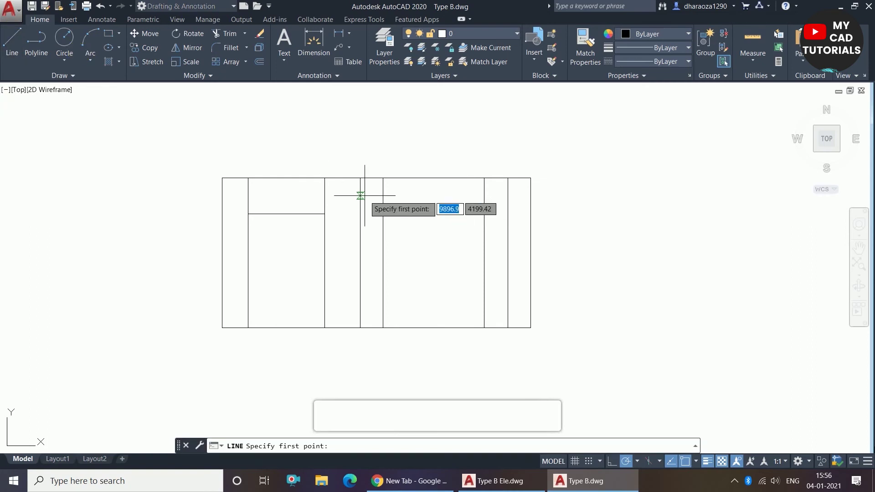
click(382, 206)
click(483, 208)
key(Escape)
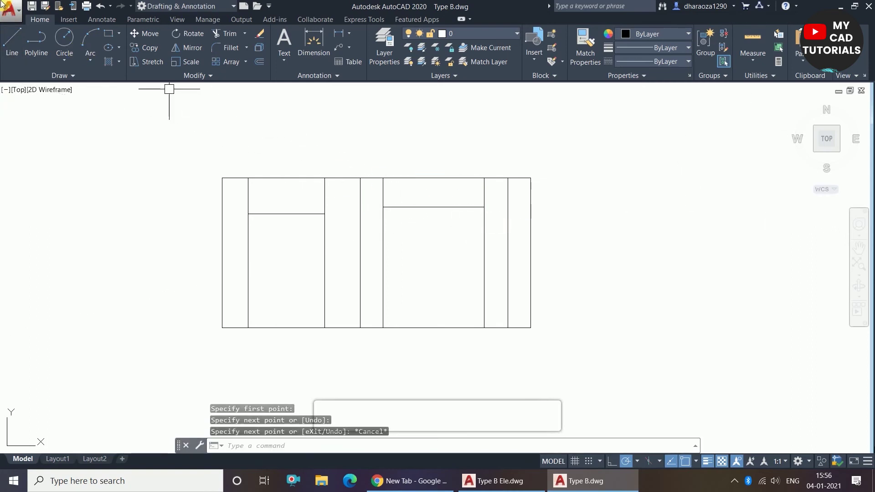
click(6, 34)
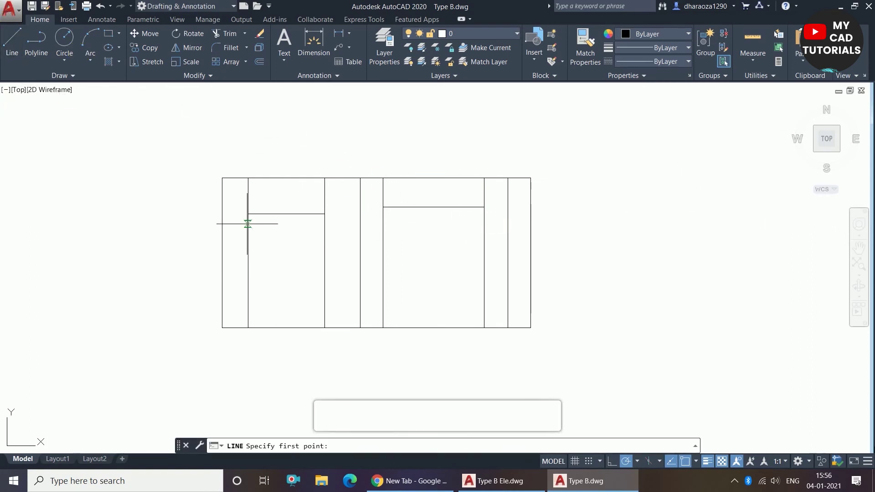
click(383, 276)
click(484, 275)
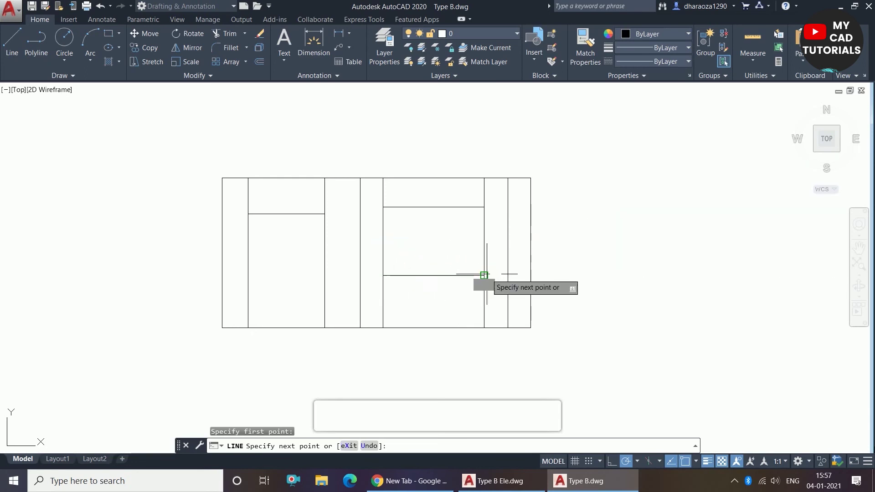
key(Escape)
scroll(366, 255, down, 2)
scroll(354, 238, up, 1)
key(Escape)
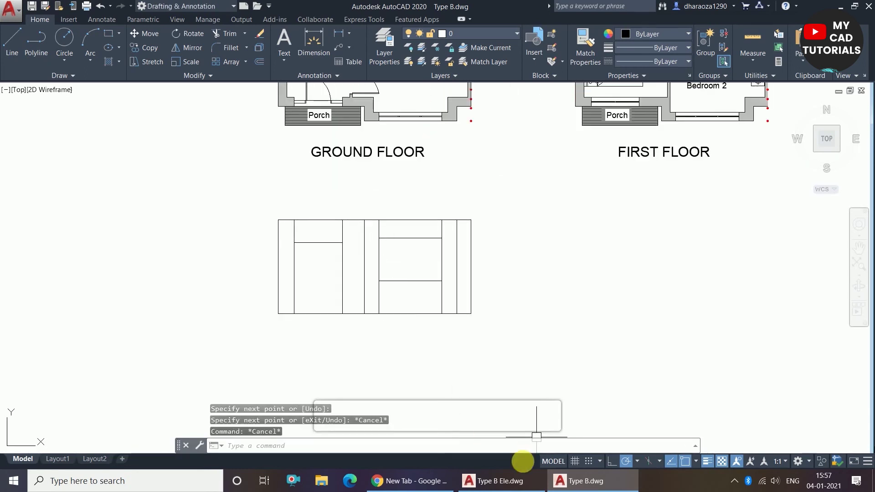
mouse_move(493, 480)
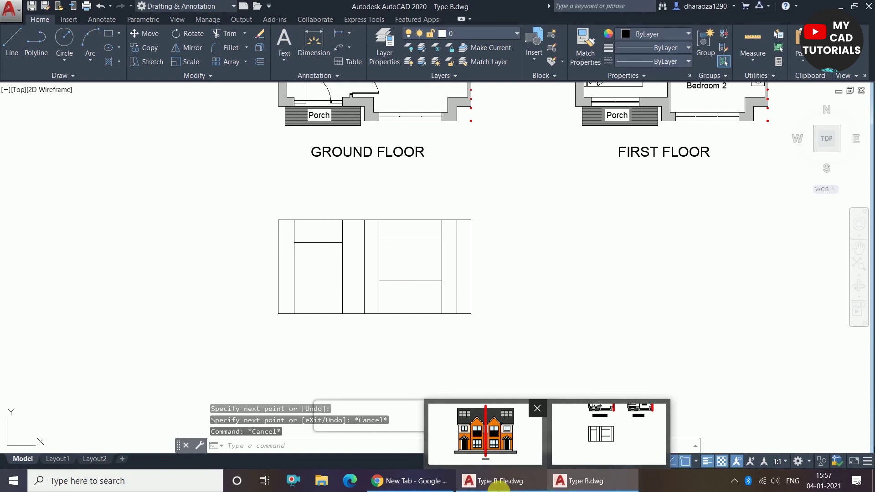
click(499, 488)
scroll(306, 237, down, 2)
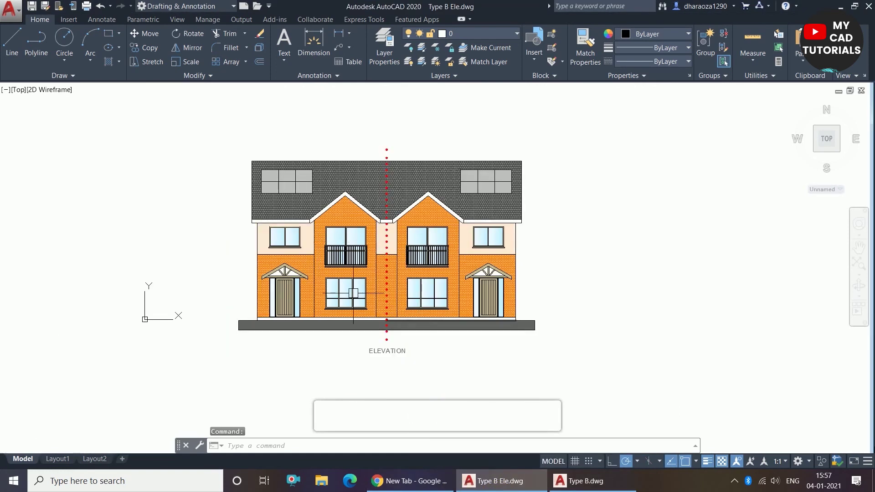
scroll(331, 287, up, 2)
scroll(396, 314, down, 2)
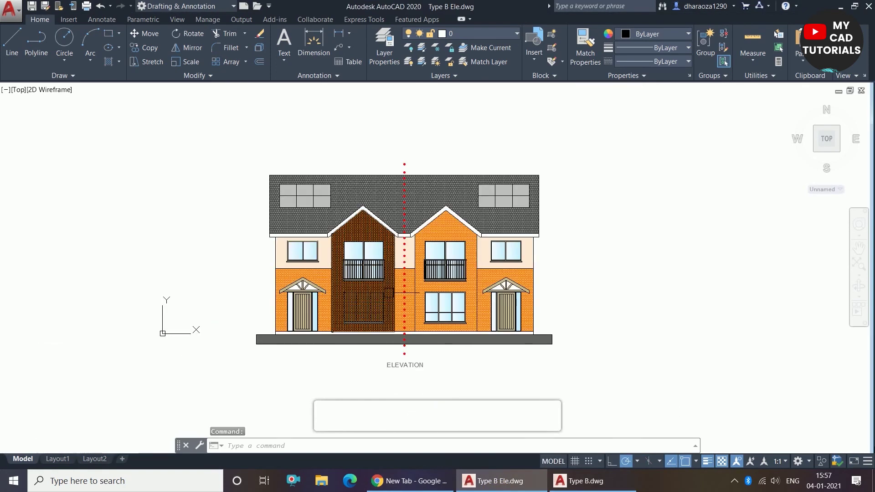
scroll(410, 282, up, 2)
scroll(360, 210, down, 2)
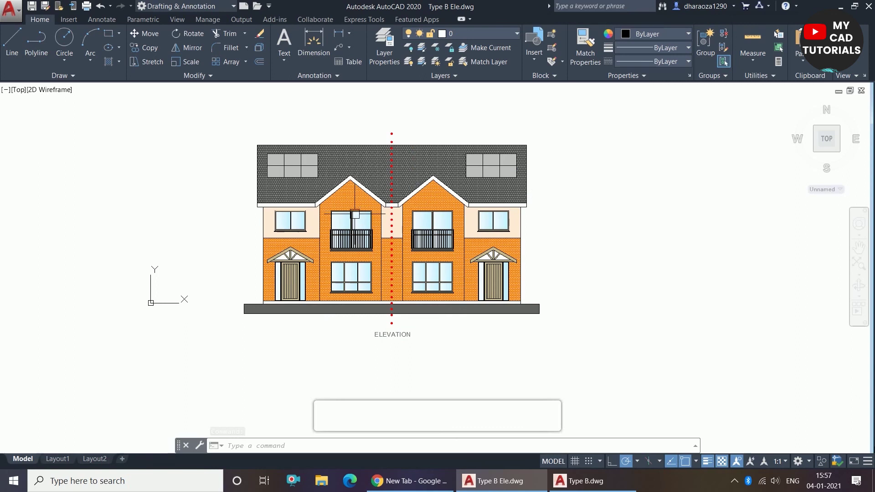
scroll(355, 214, up, 2)
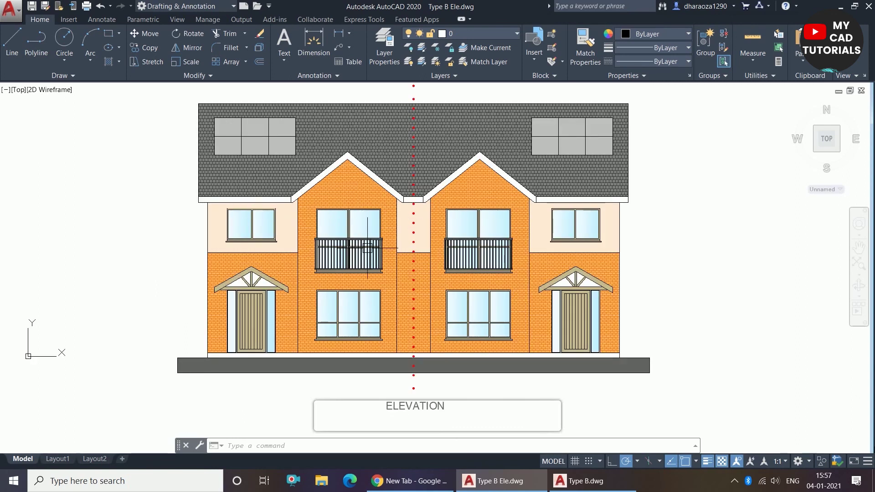
key(Escape)
click(577, 480)
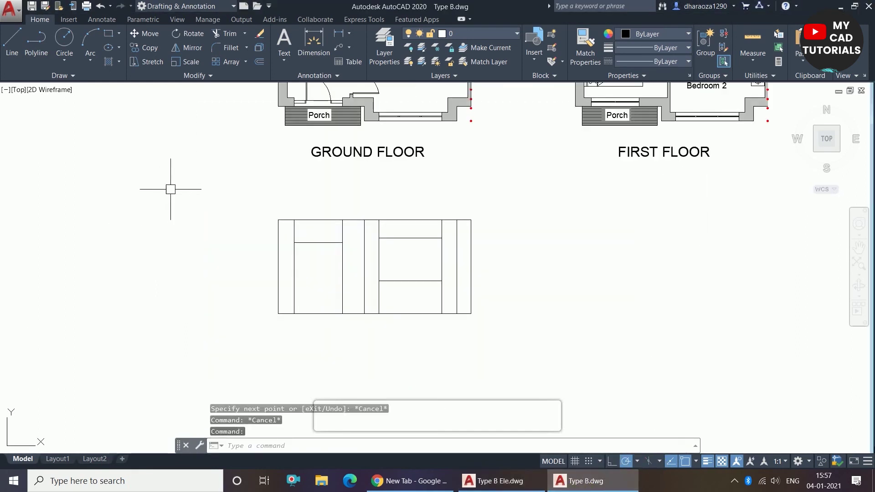
scroll(303, 270, down, 3)
scroll(348, 148, up, 2)
scroll(317, 249, down, 3)
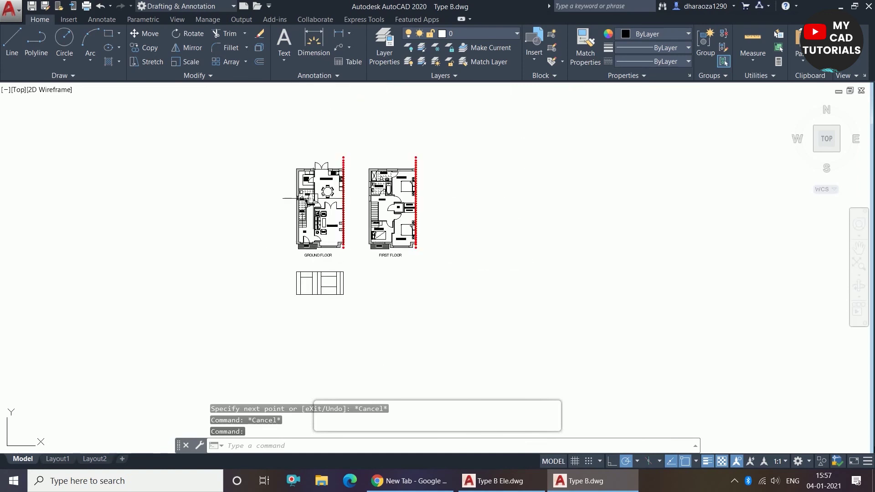
scroll(308, 204, up, 2)
scroll(288, 129, down, 2)
scroll(321, 198, up, 2)
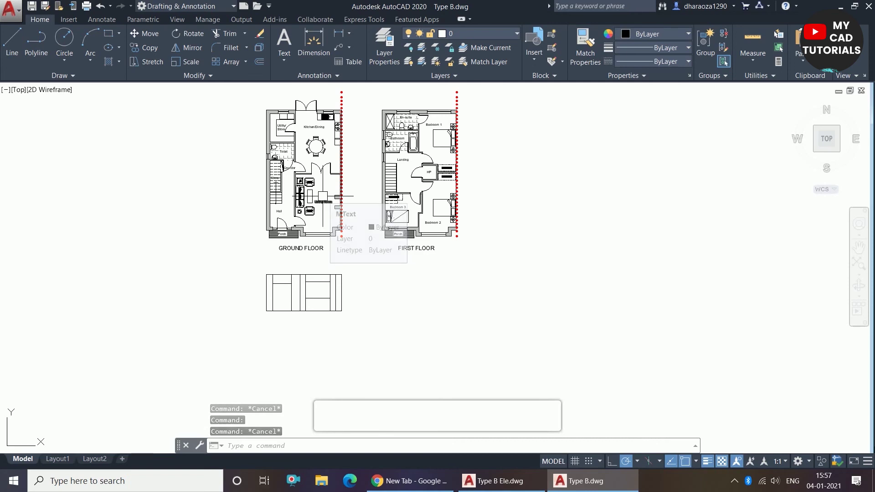
click(77, 78)
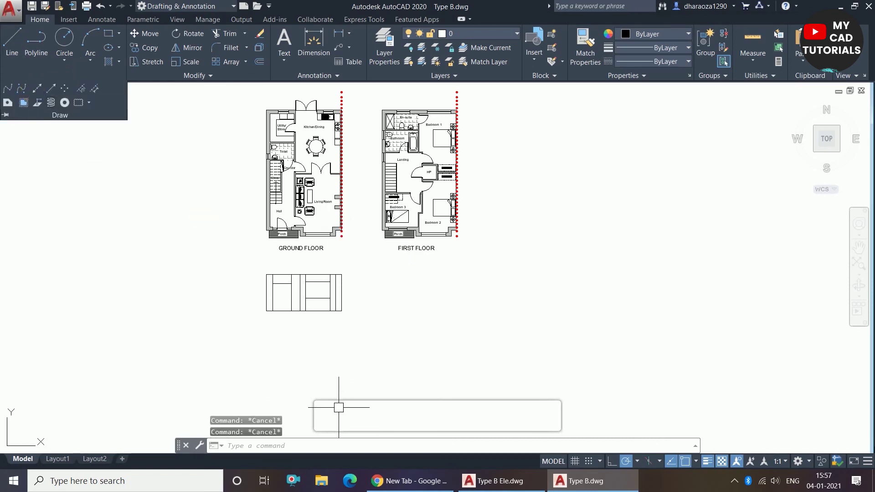
text(xl)
key(Return)
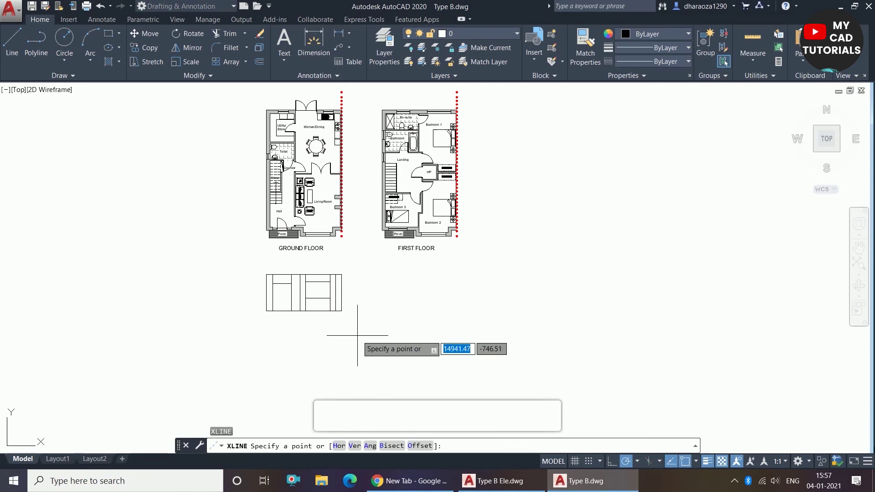
click(358, 335)
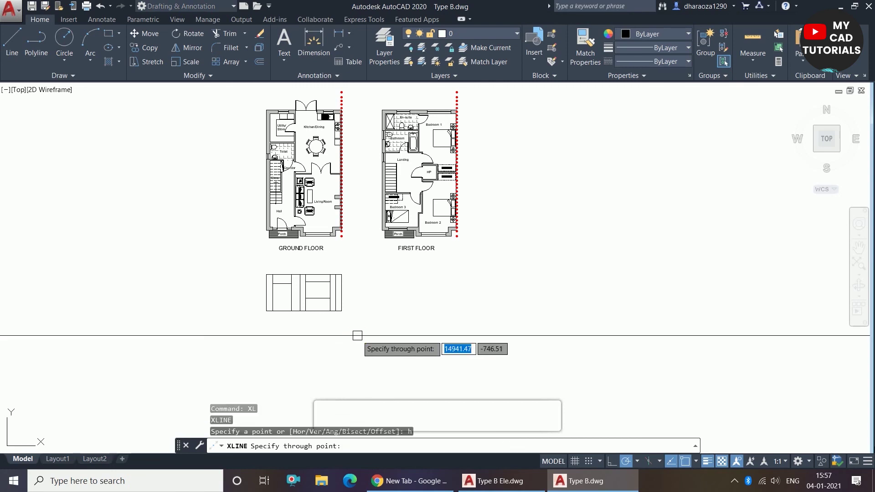
key(Escape)
key(Escape)
key(Escape)
text(XL)
key(Return)
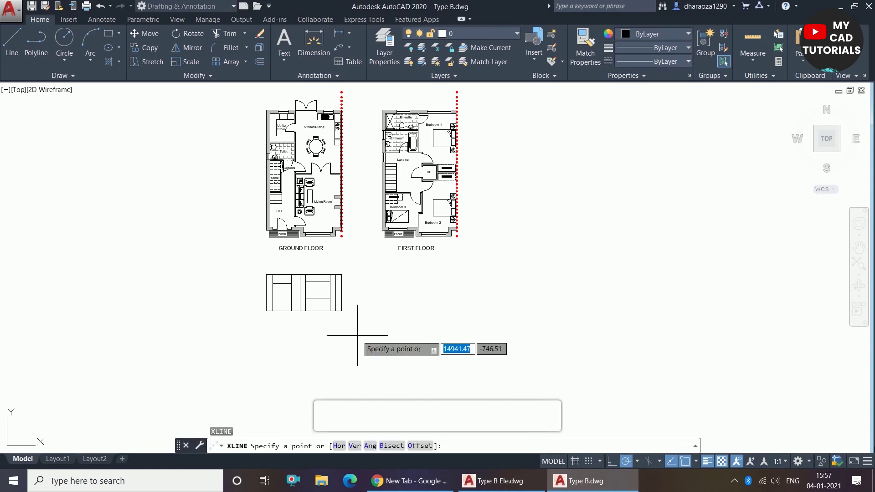
key(Return)
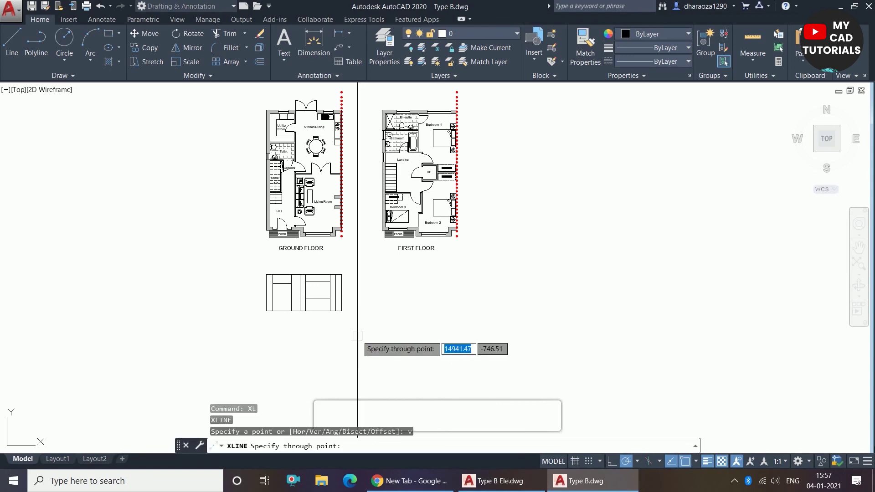
scroll(266, 244, up, 4)
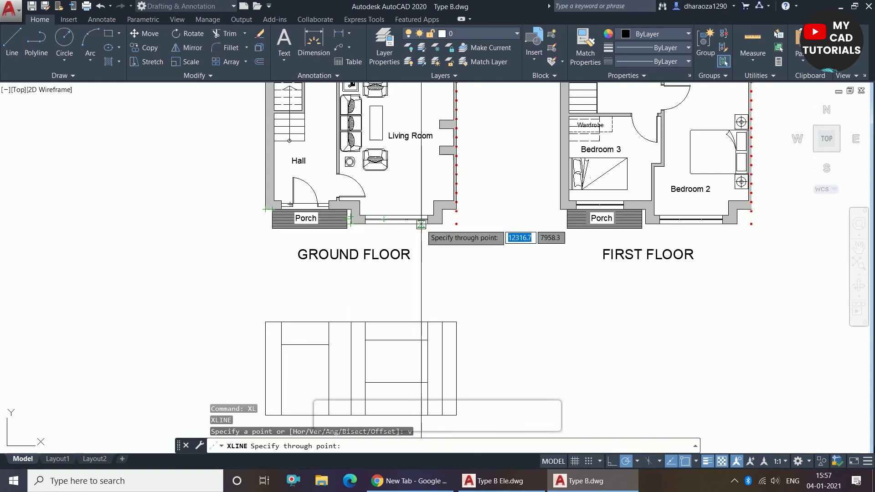
scroll(306, 228, down, 4)
key(Escape)
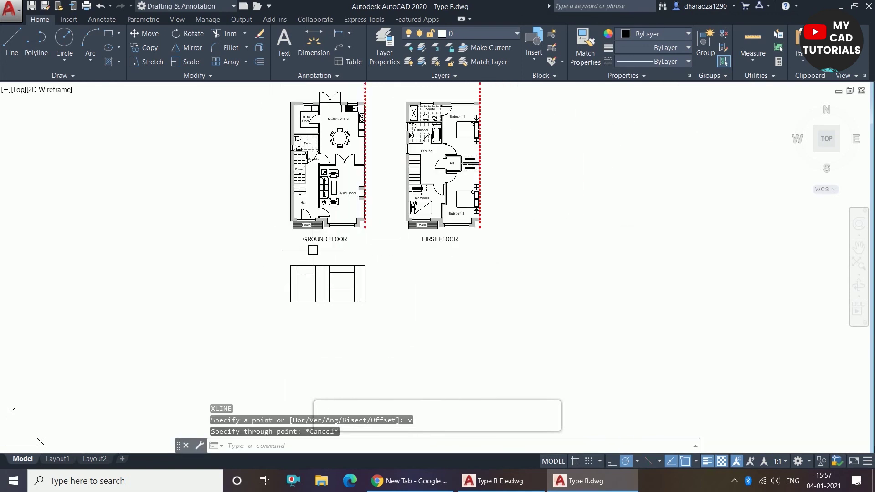
scroll(334, 288, up, 2)
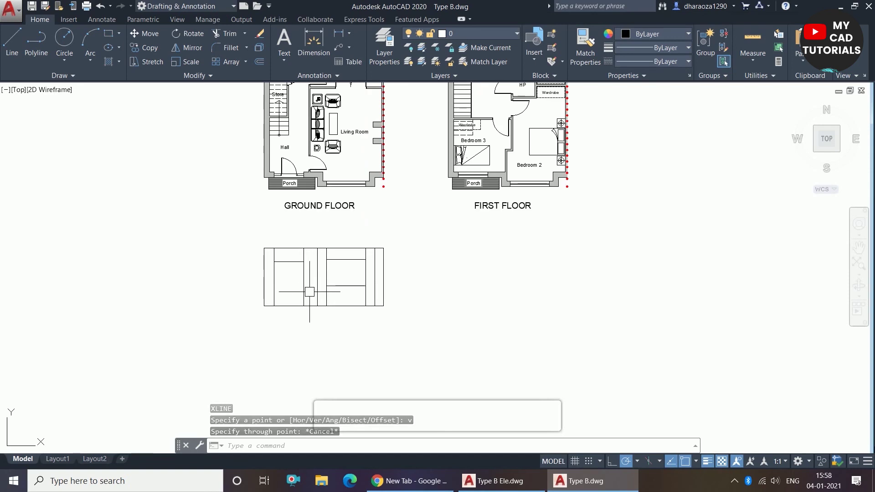
scroll(331, 271, up, 1)
scroll(312, 273, down, 3)
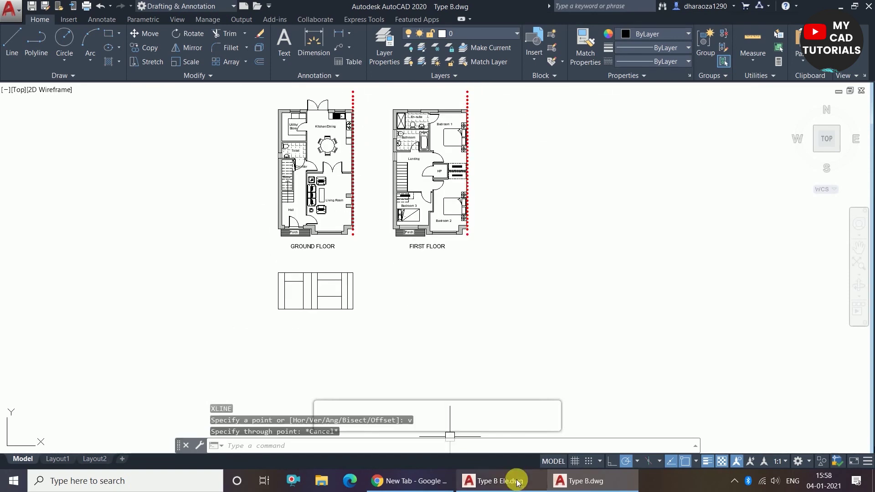
Switch to the Type B Ele.dwg elevation drawing from the taskbar
click(493, 490)
scroll(287, 228, down, 3)
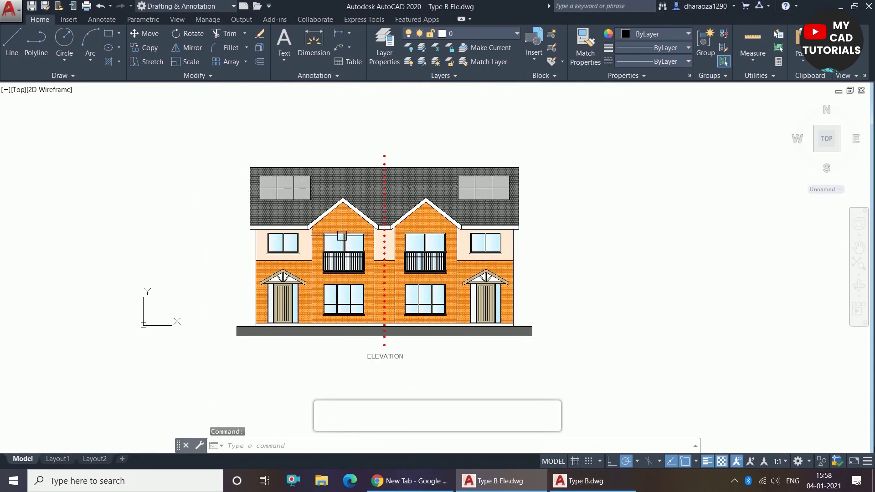
scroll(338, 244, up, 2)
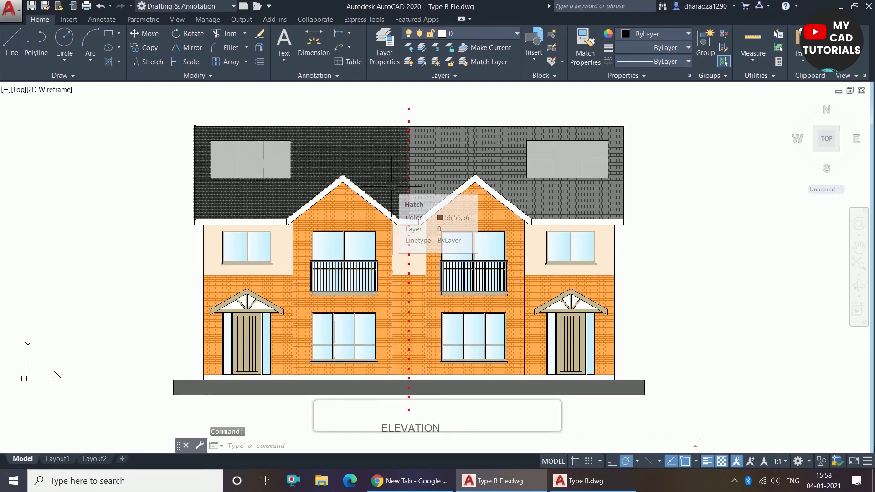